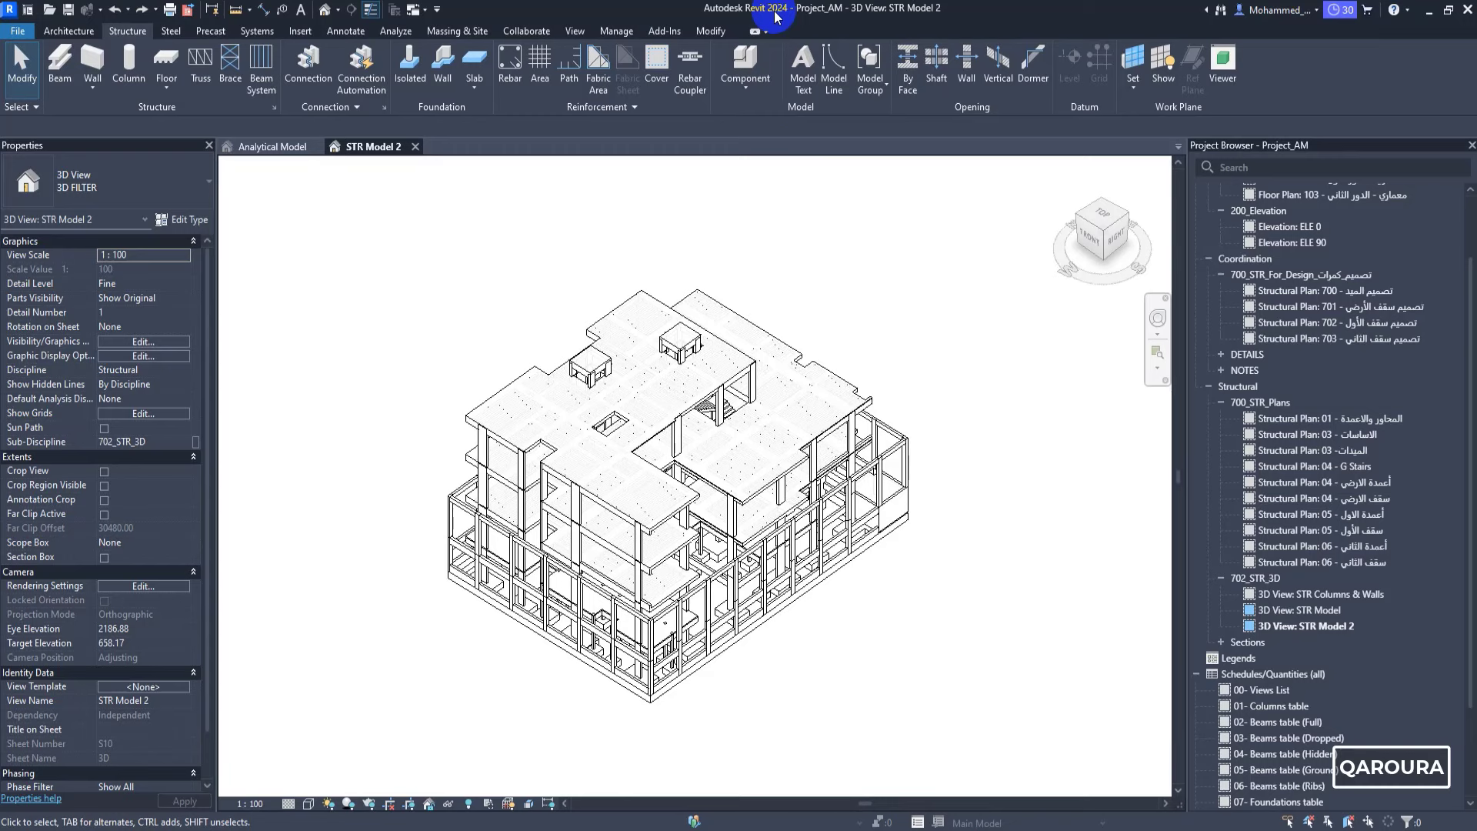
- Duplicate the STR Model 2 3D view as an independent copy
scroll(542, 323, up, 1)
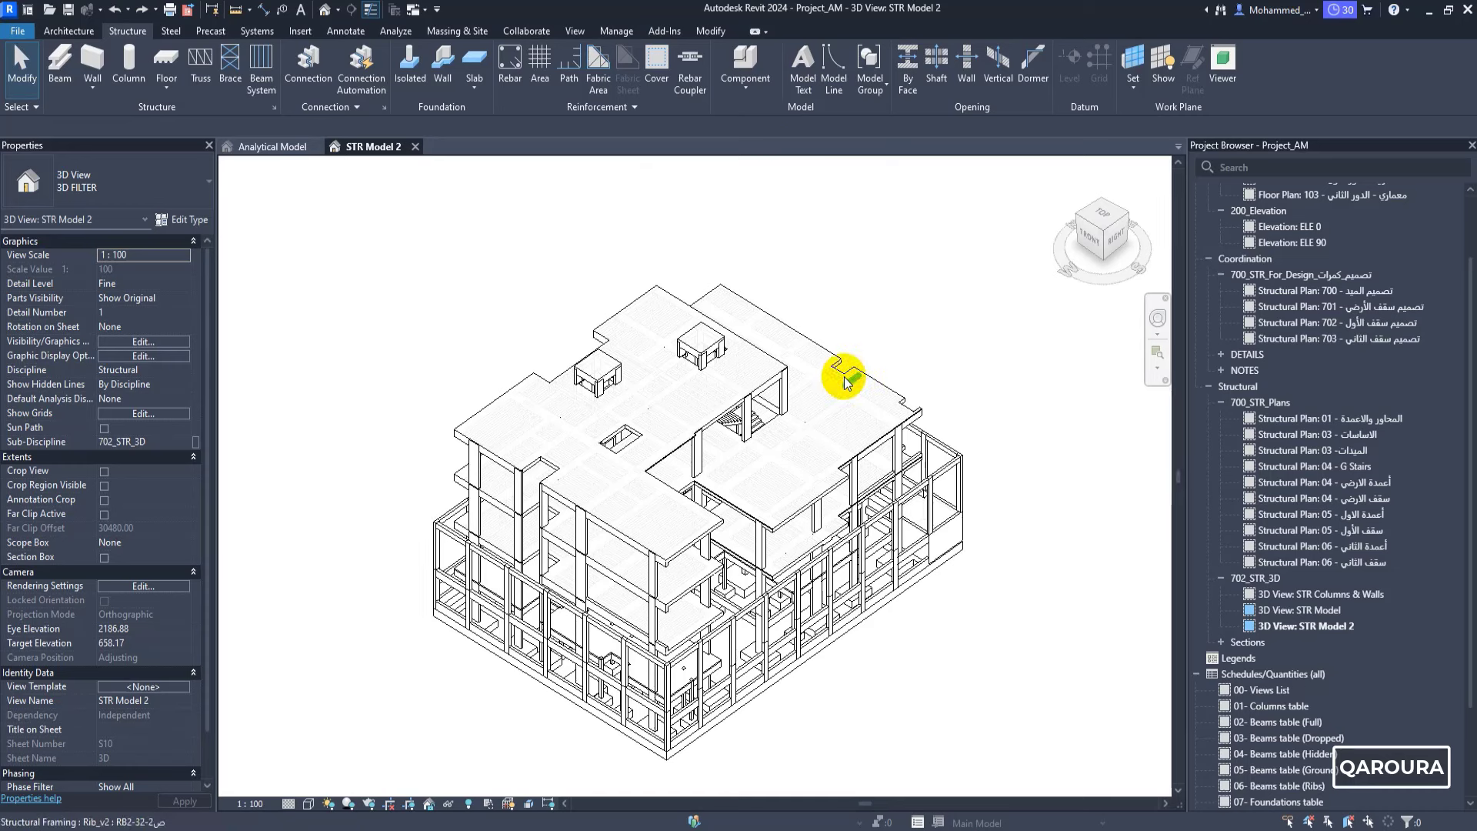
click(1311, 599)
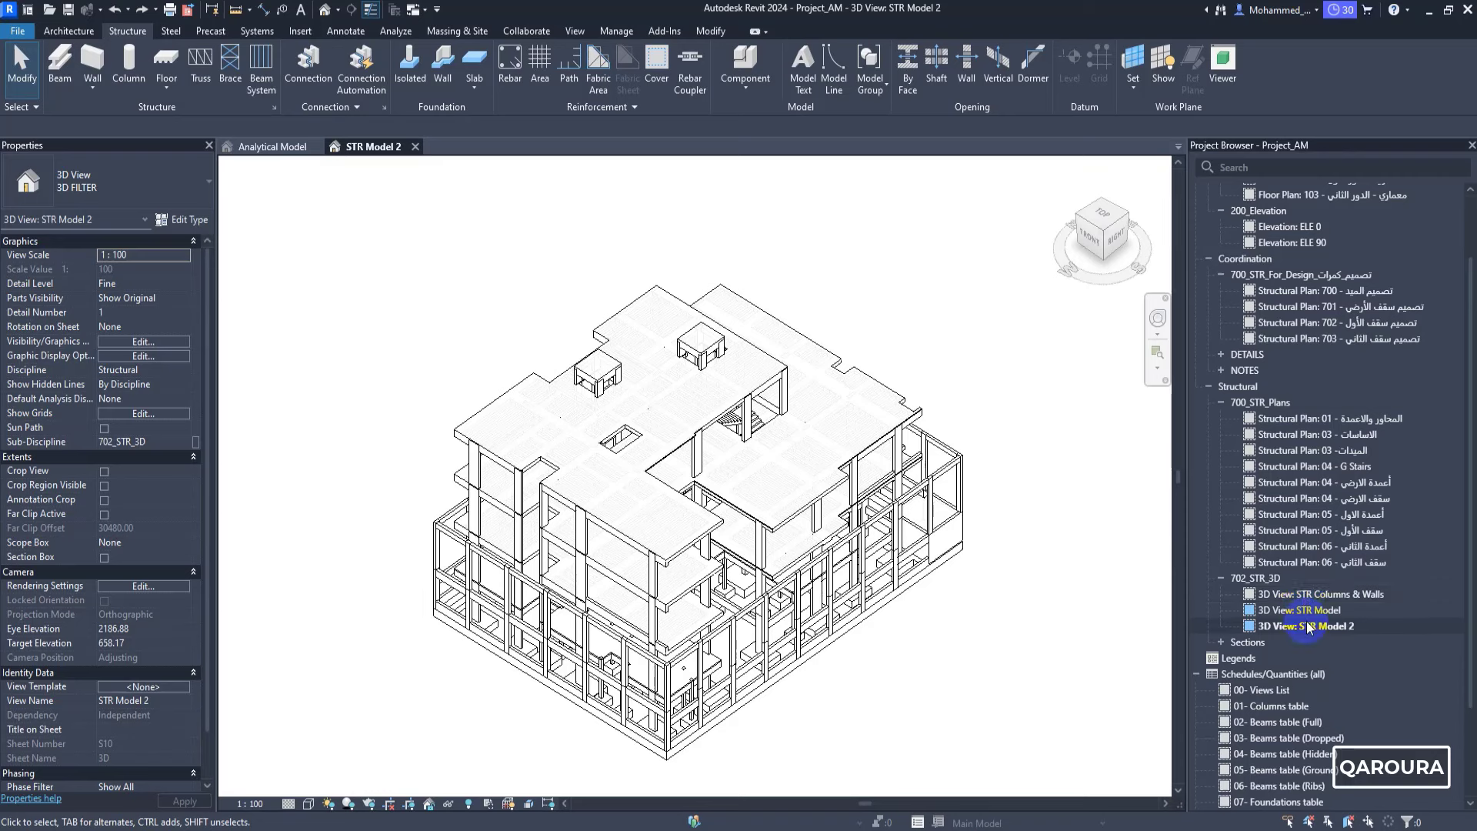
click(1311, 627)
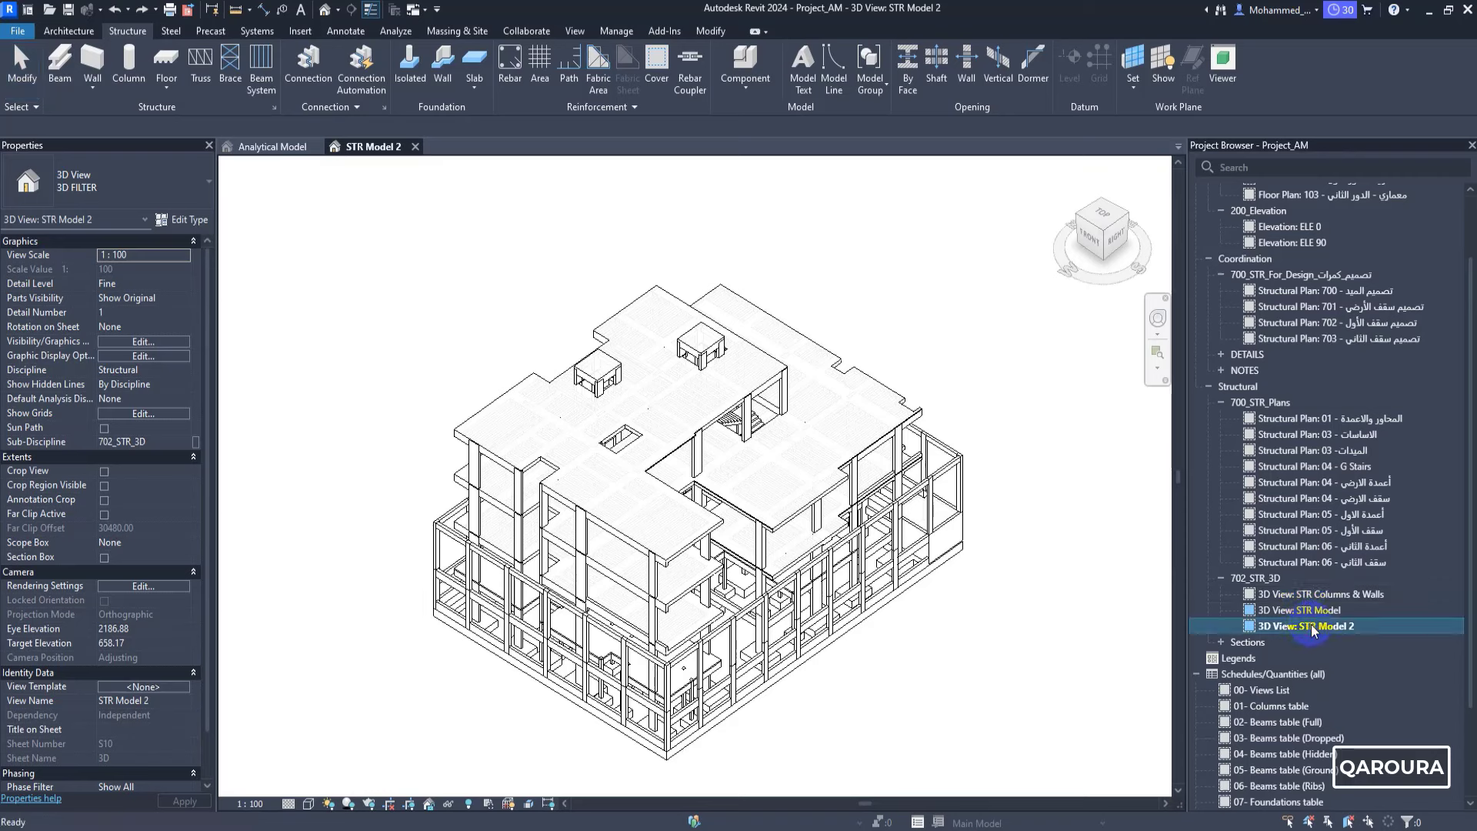
right_click(1311, 627)
mouse_move(1286, 379)
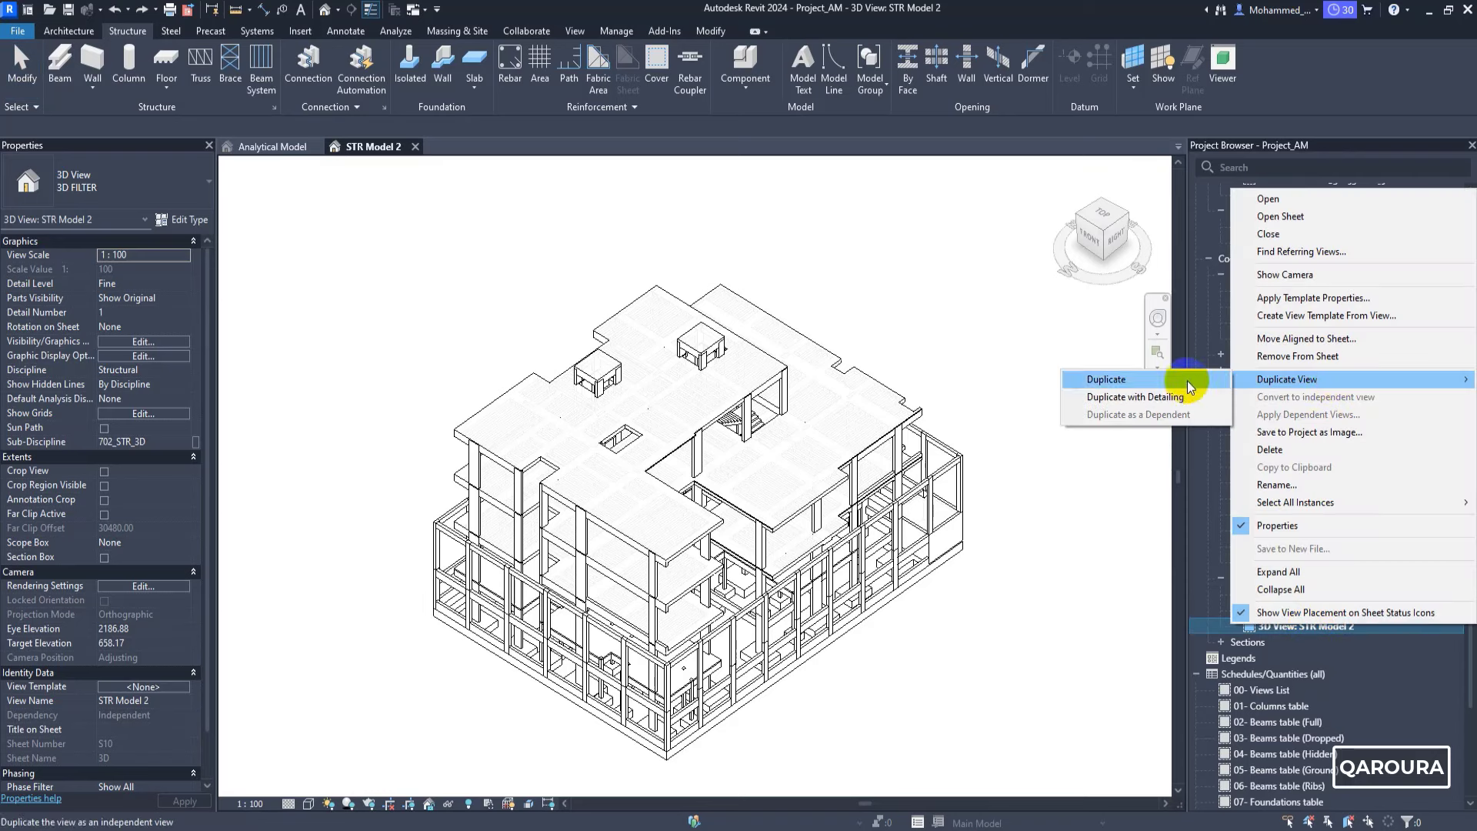
click(1181, 381)
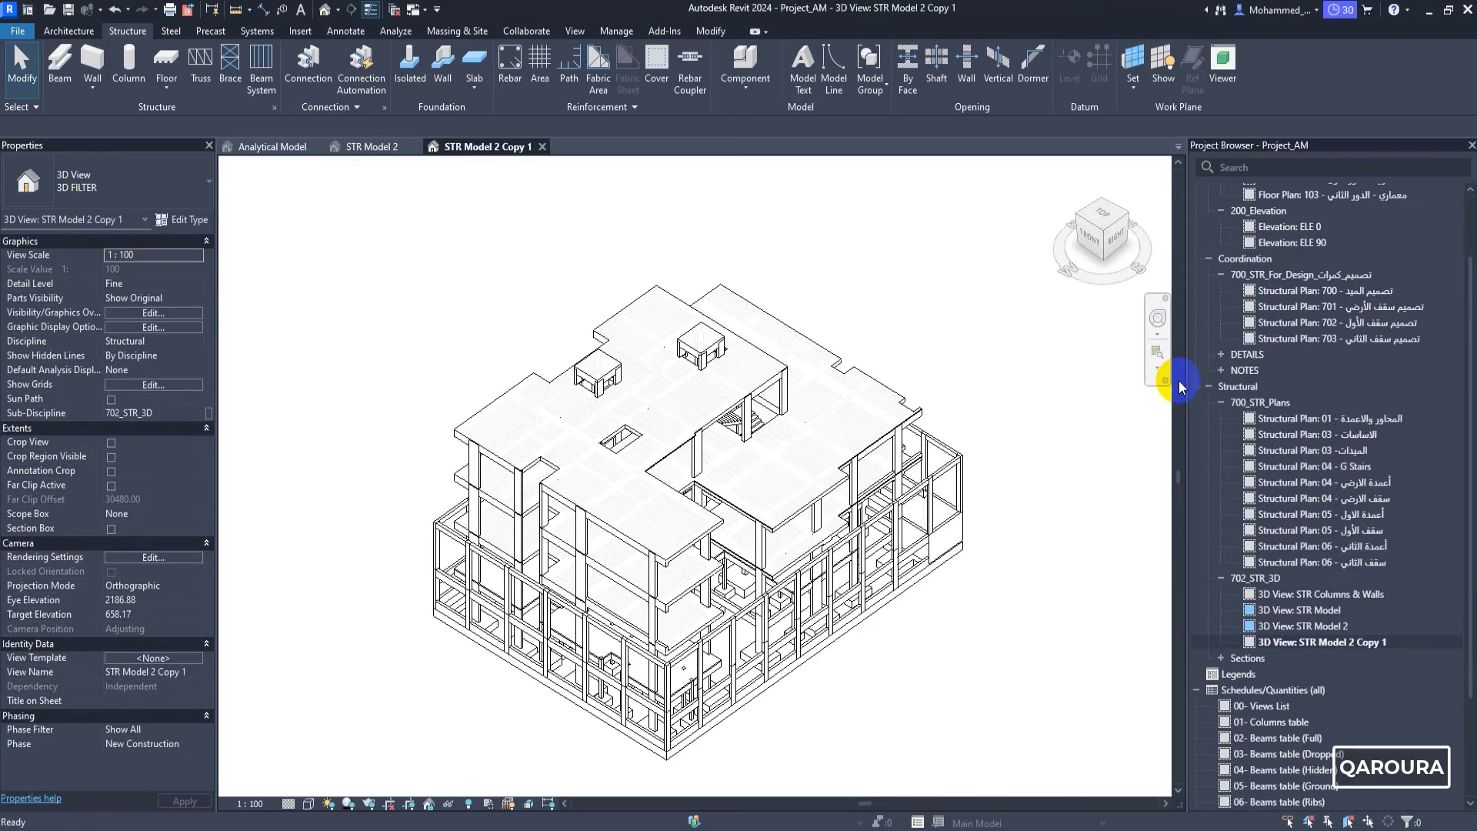
- Rename the copied view to 'STR Model 3D AM'
right_click(1354, 644)
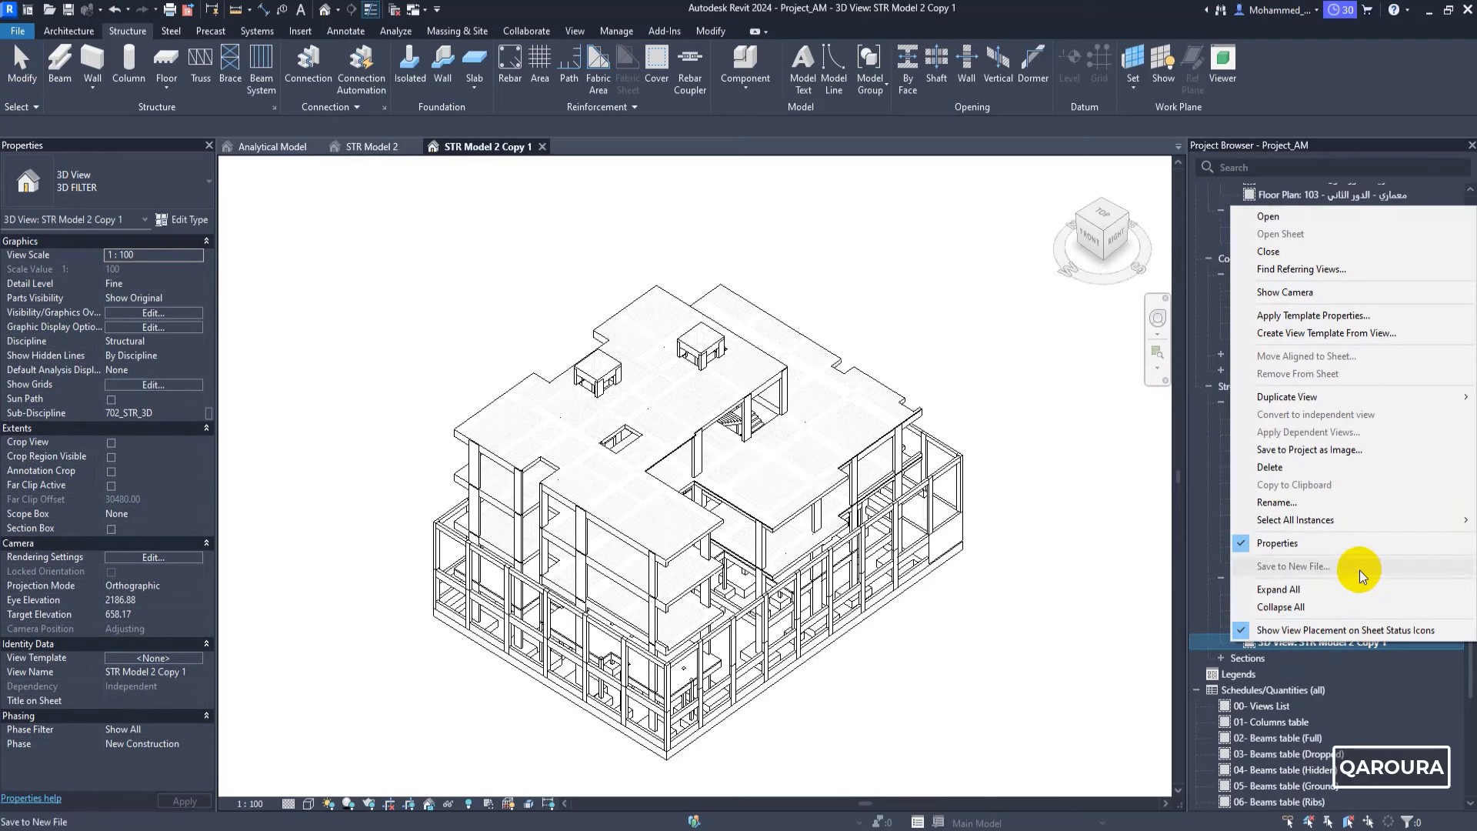
click(1277, 502)
key(End)
key(BackSpace)
key(BackSpace)
key(BackSpace)
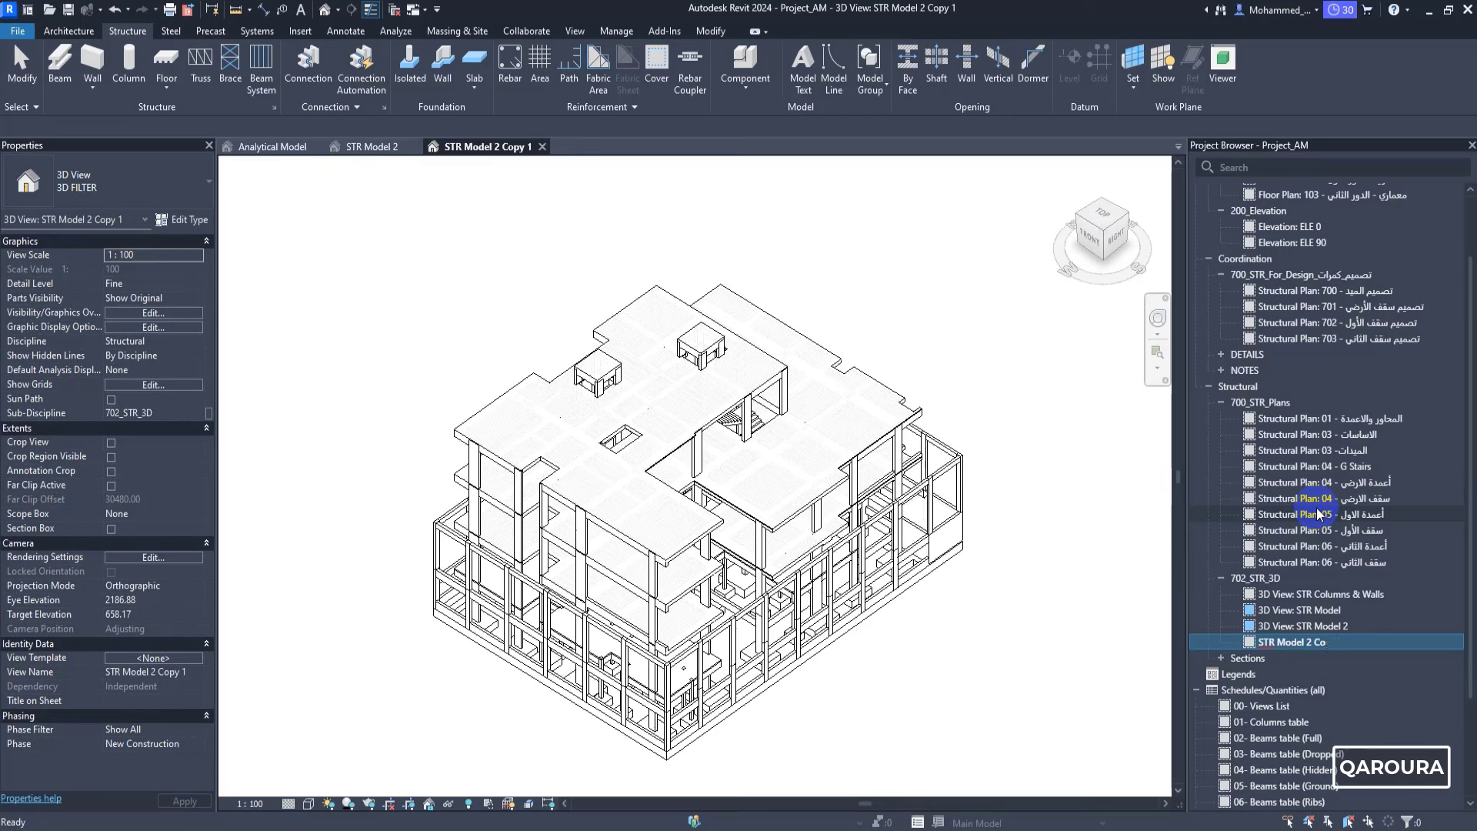
key(BackSpace)
key(BackSpace)
key(BackSpace)
text(3)
text(D)
text( A)
text(M)
key(Return)
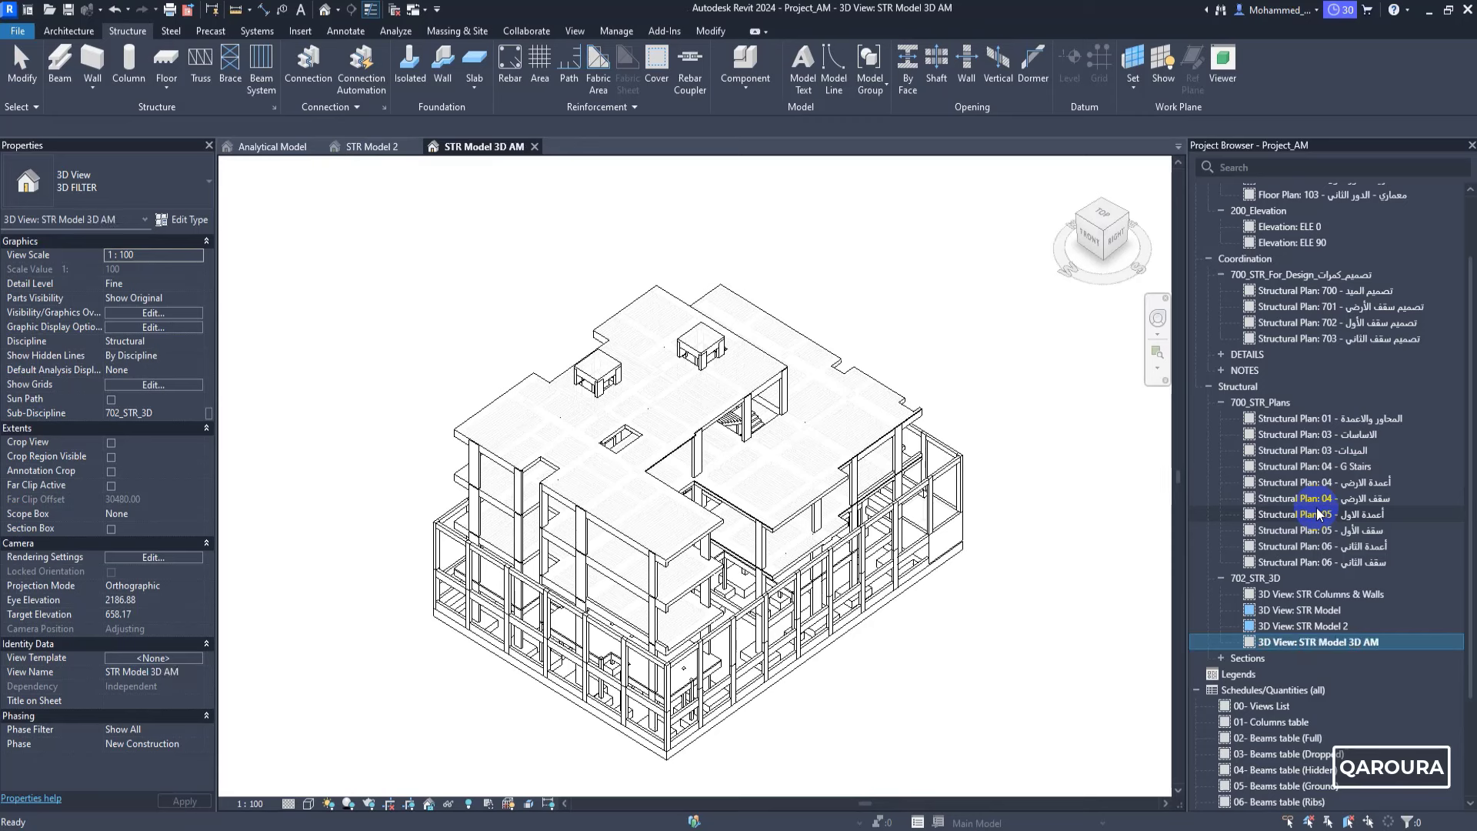
click(1065, 523)
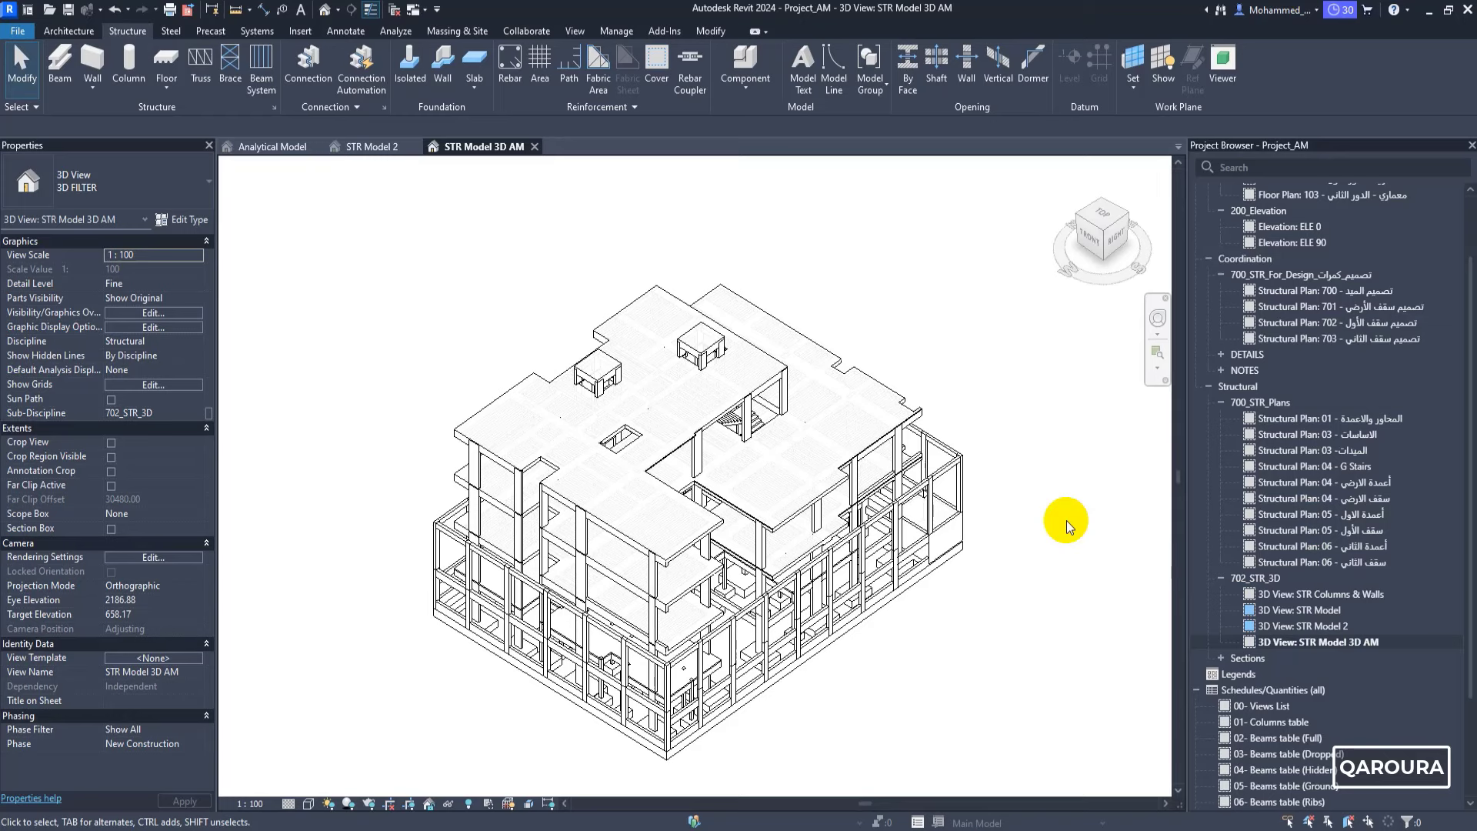
- In Visibility/Graphics, hide all model categories and turn on every analytical model category
key(v)
key(v)
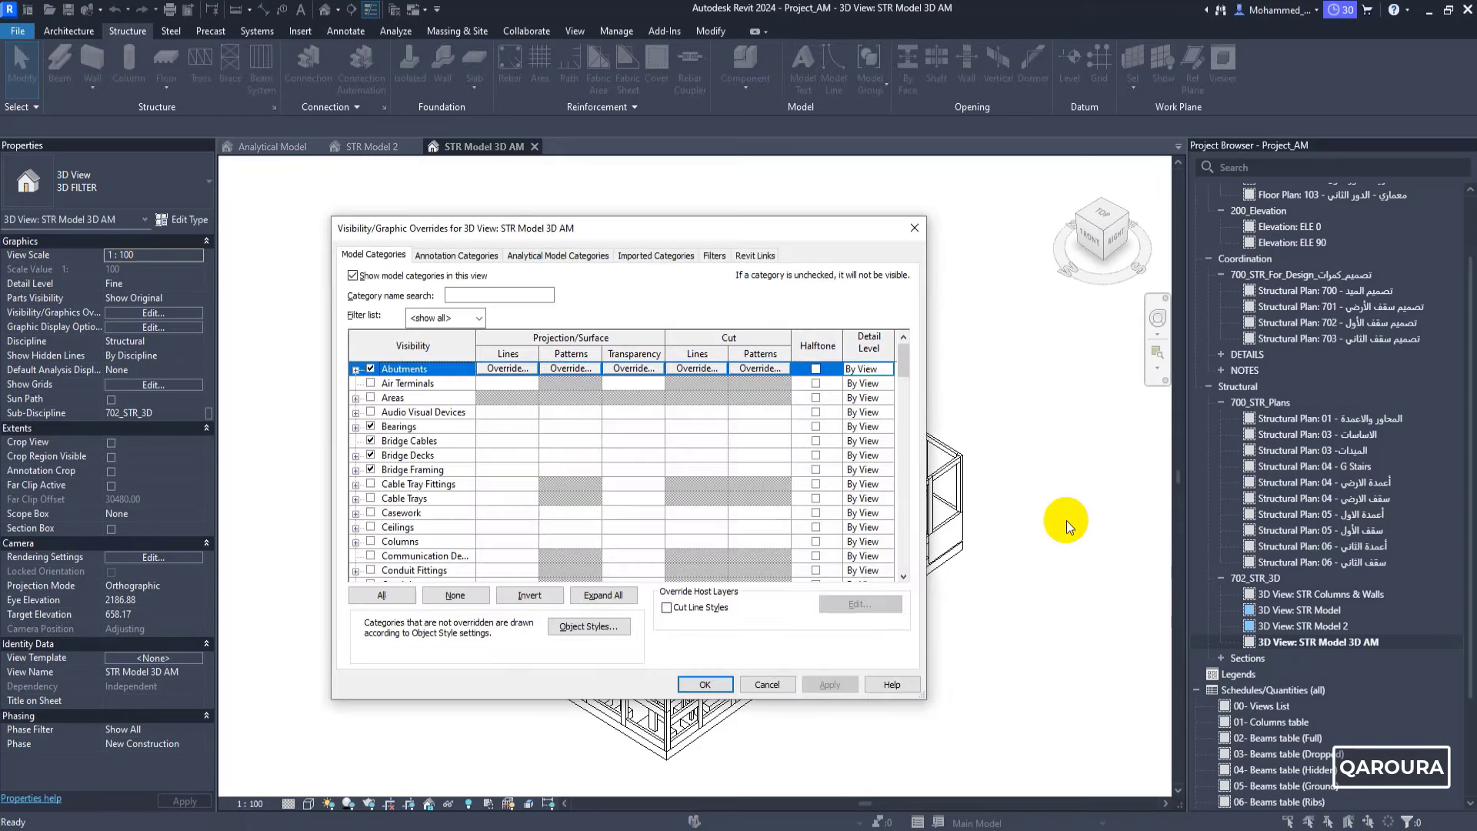
click(354, 276)
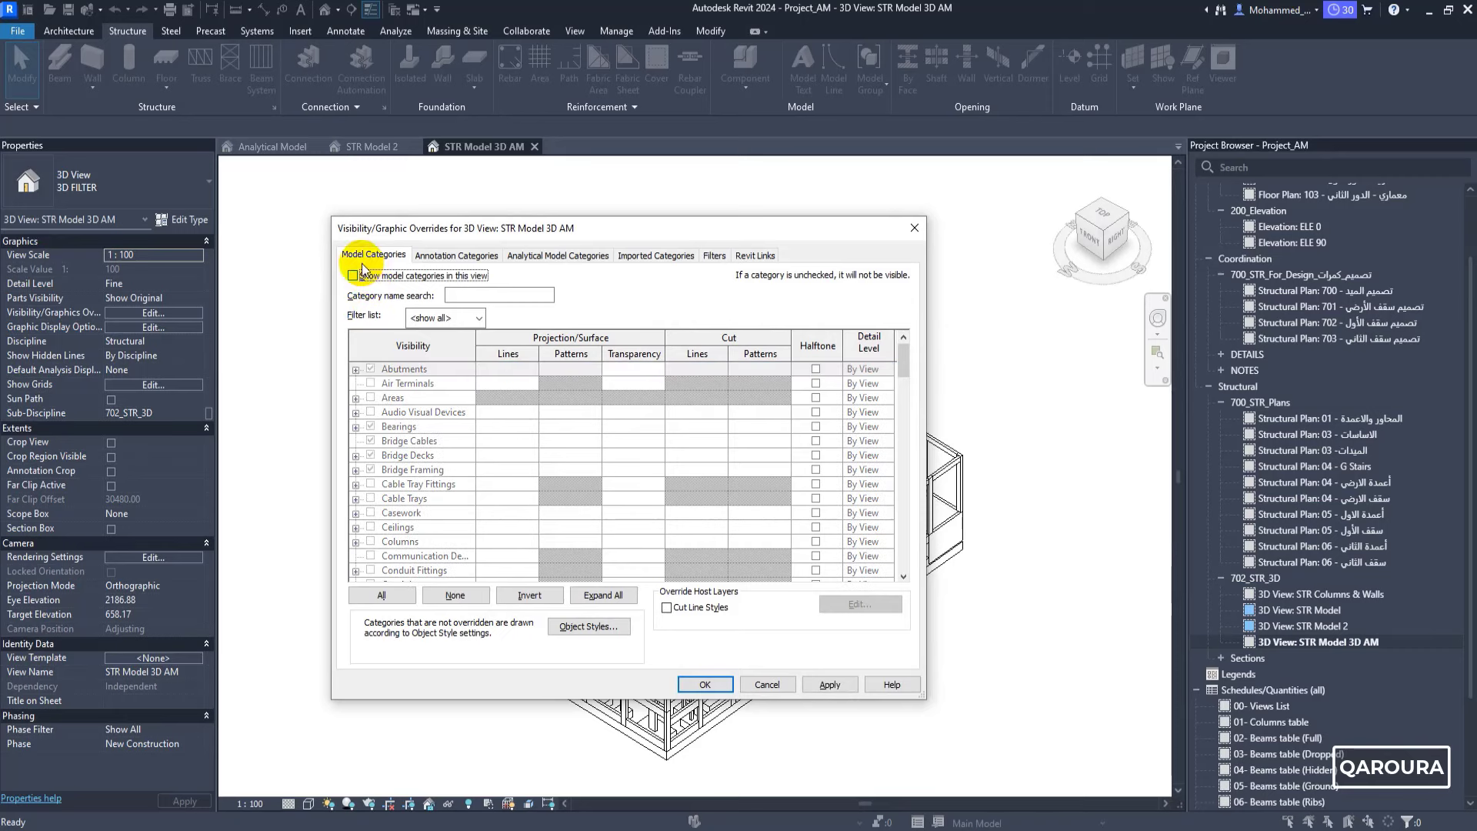
click(432, 255)
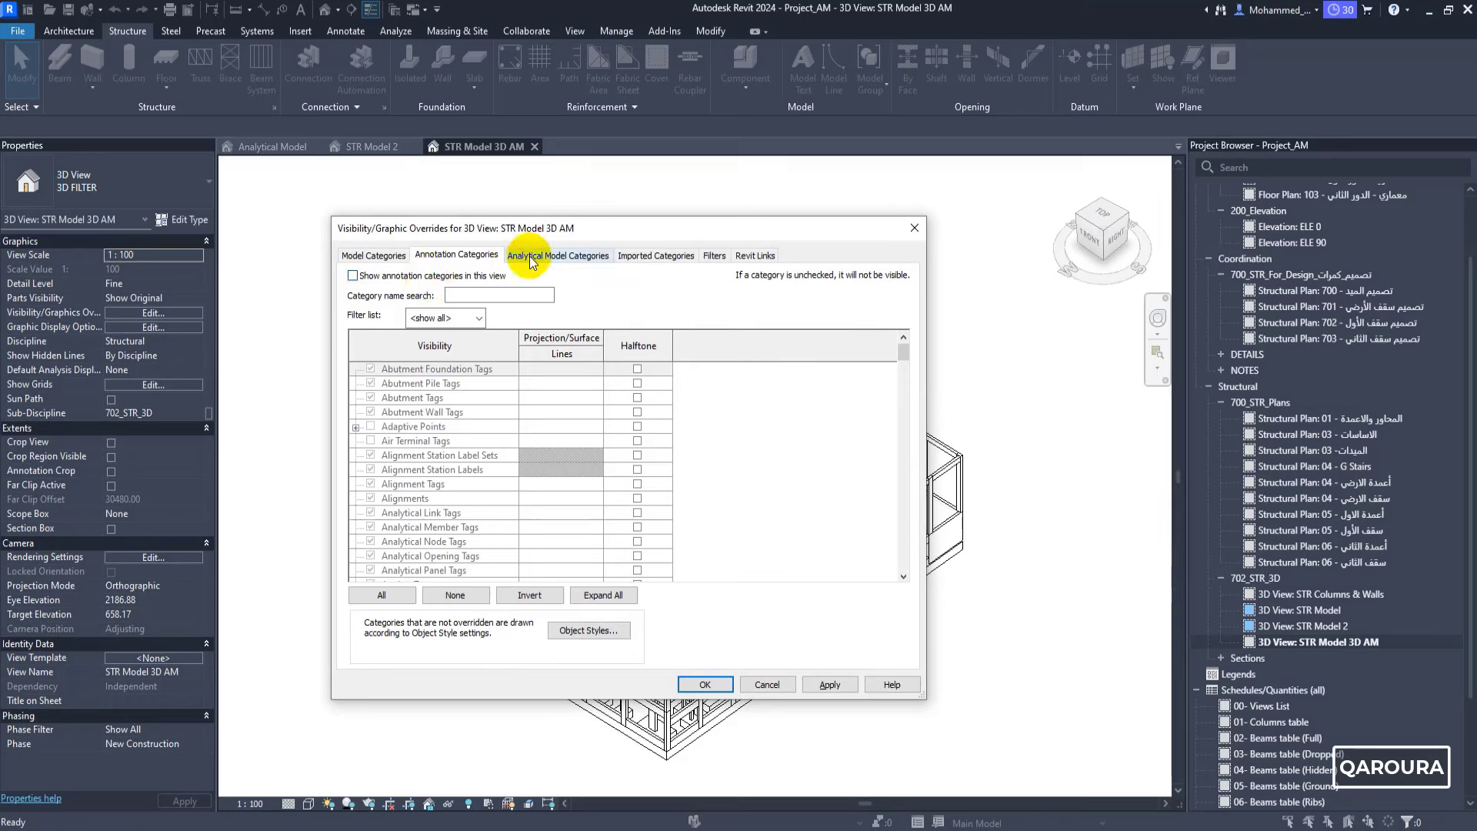
click(558, 255)
click(379, 597)
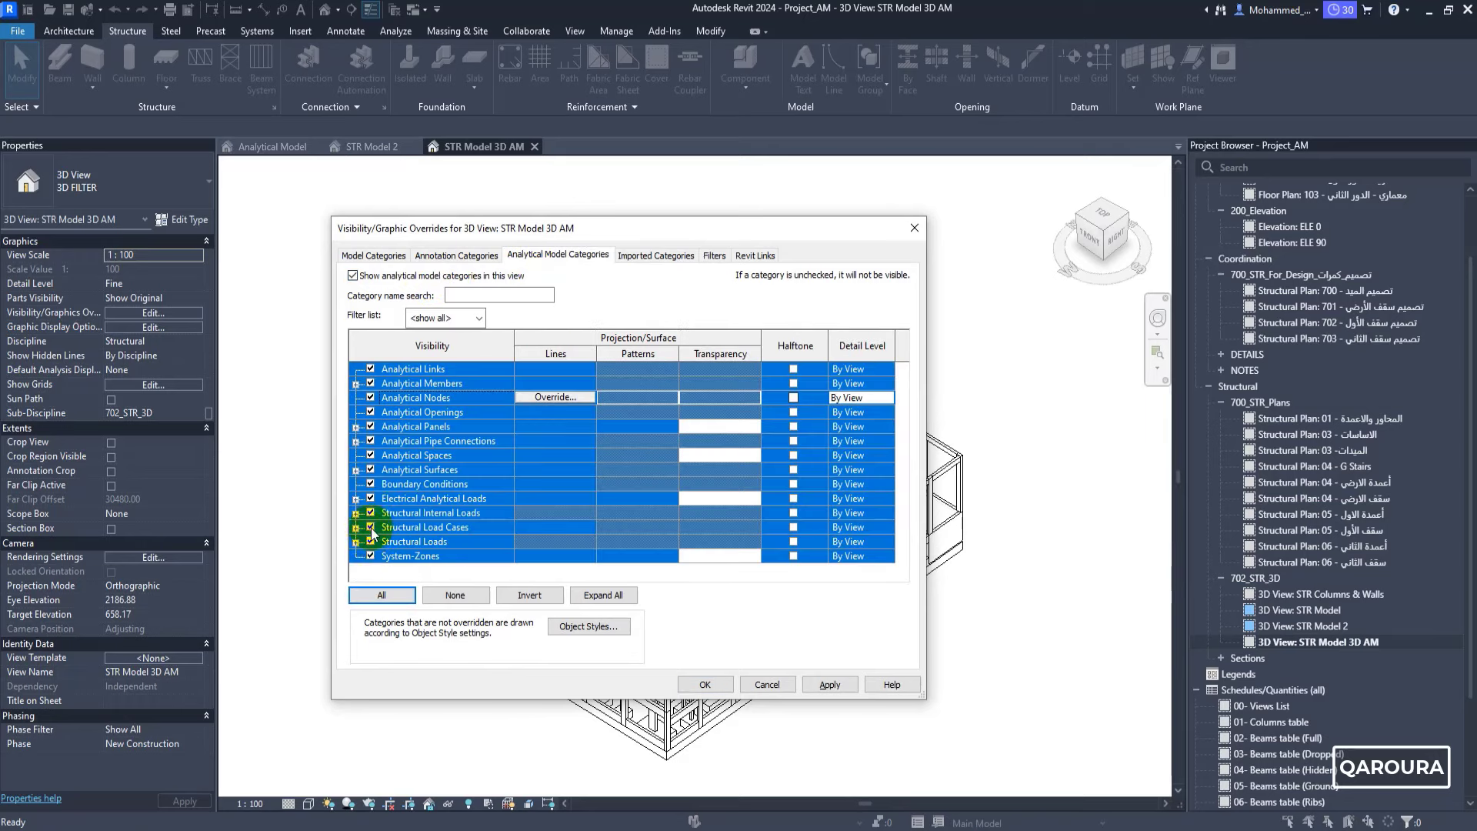
click(829, 684)
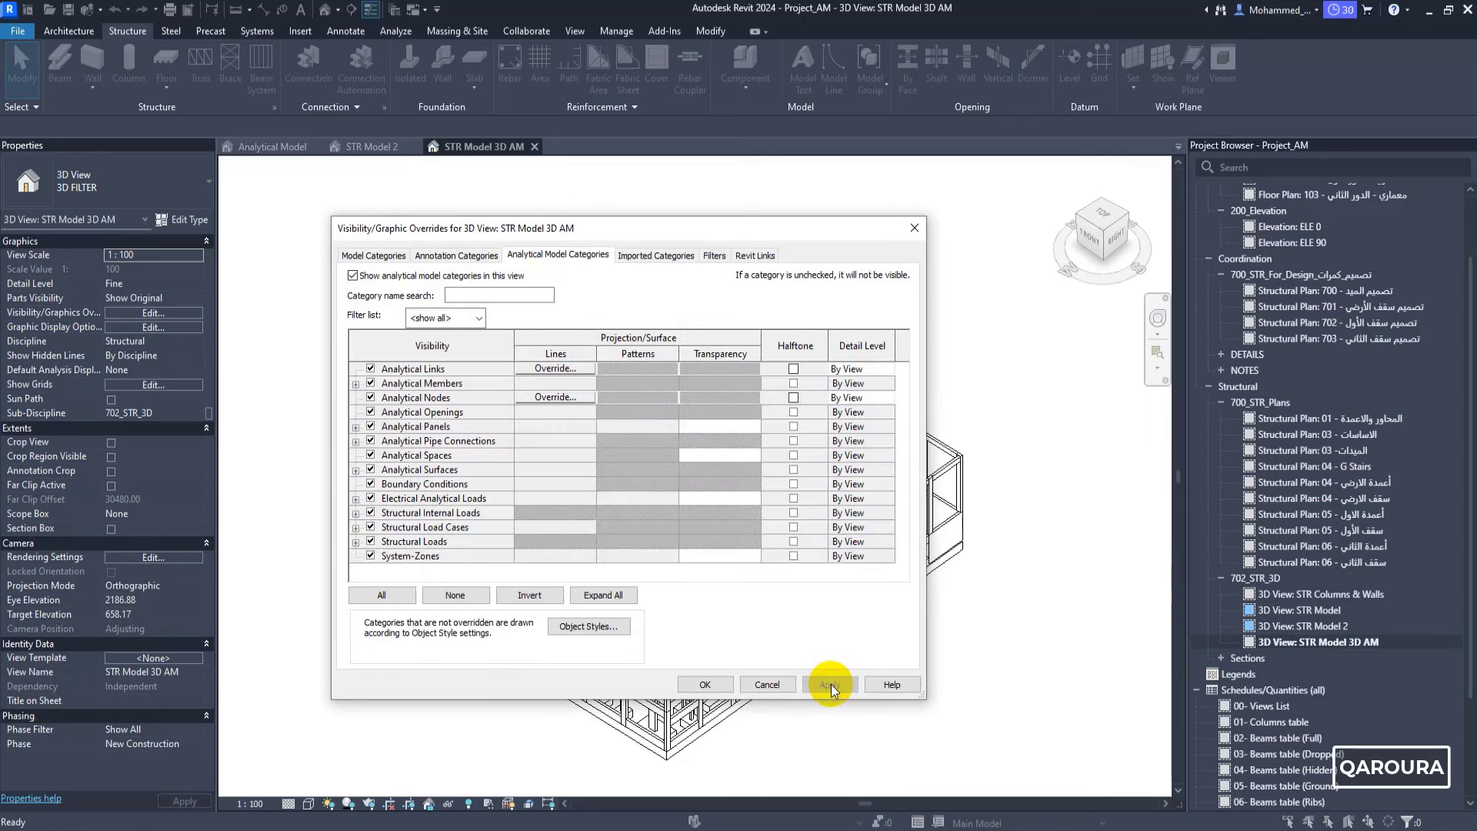
click(708, 684)
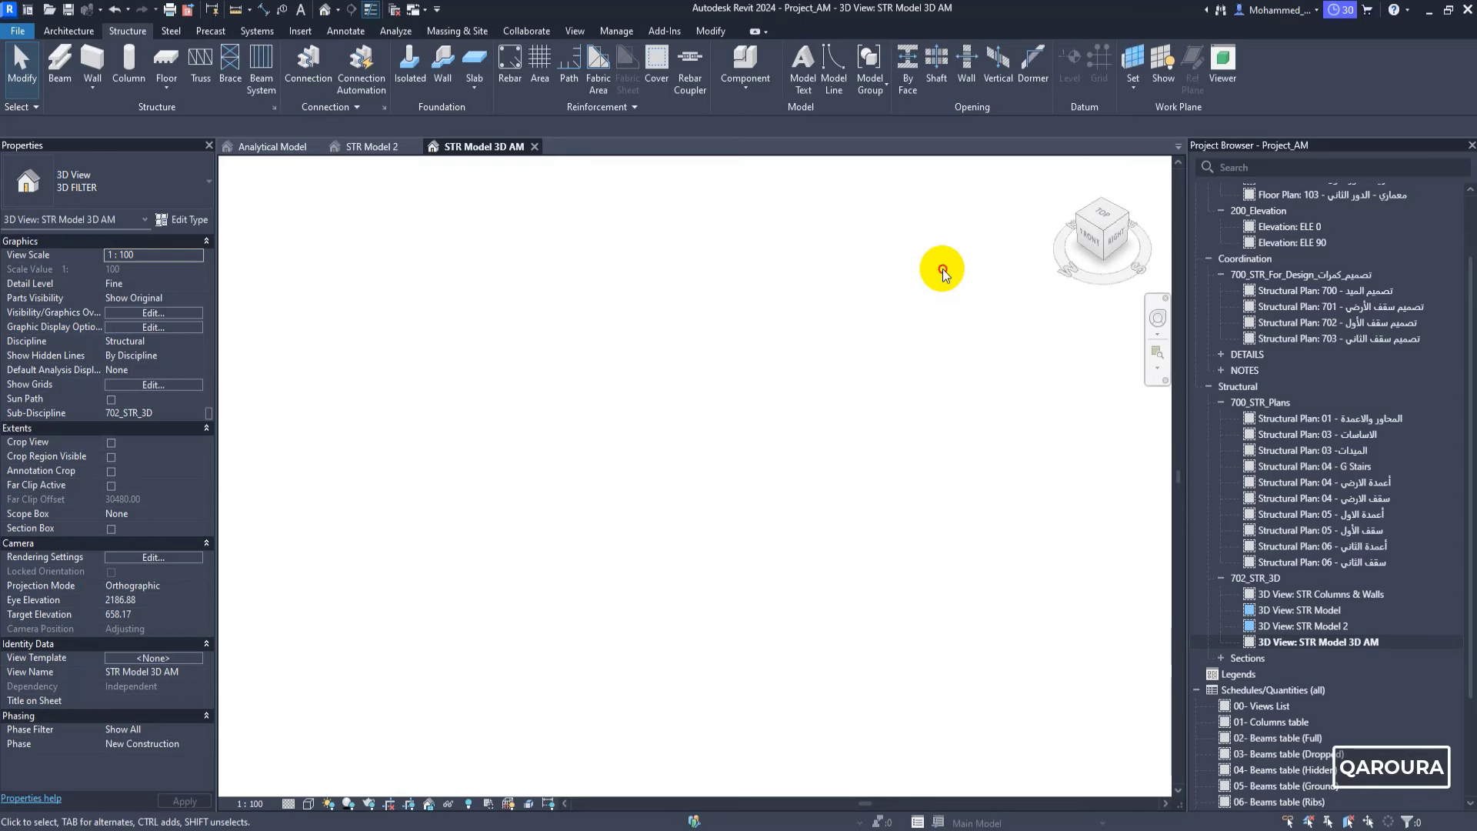
drag(942, 268, 544, 684)
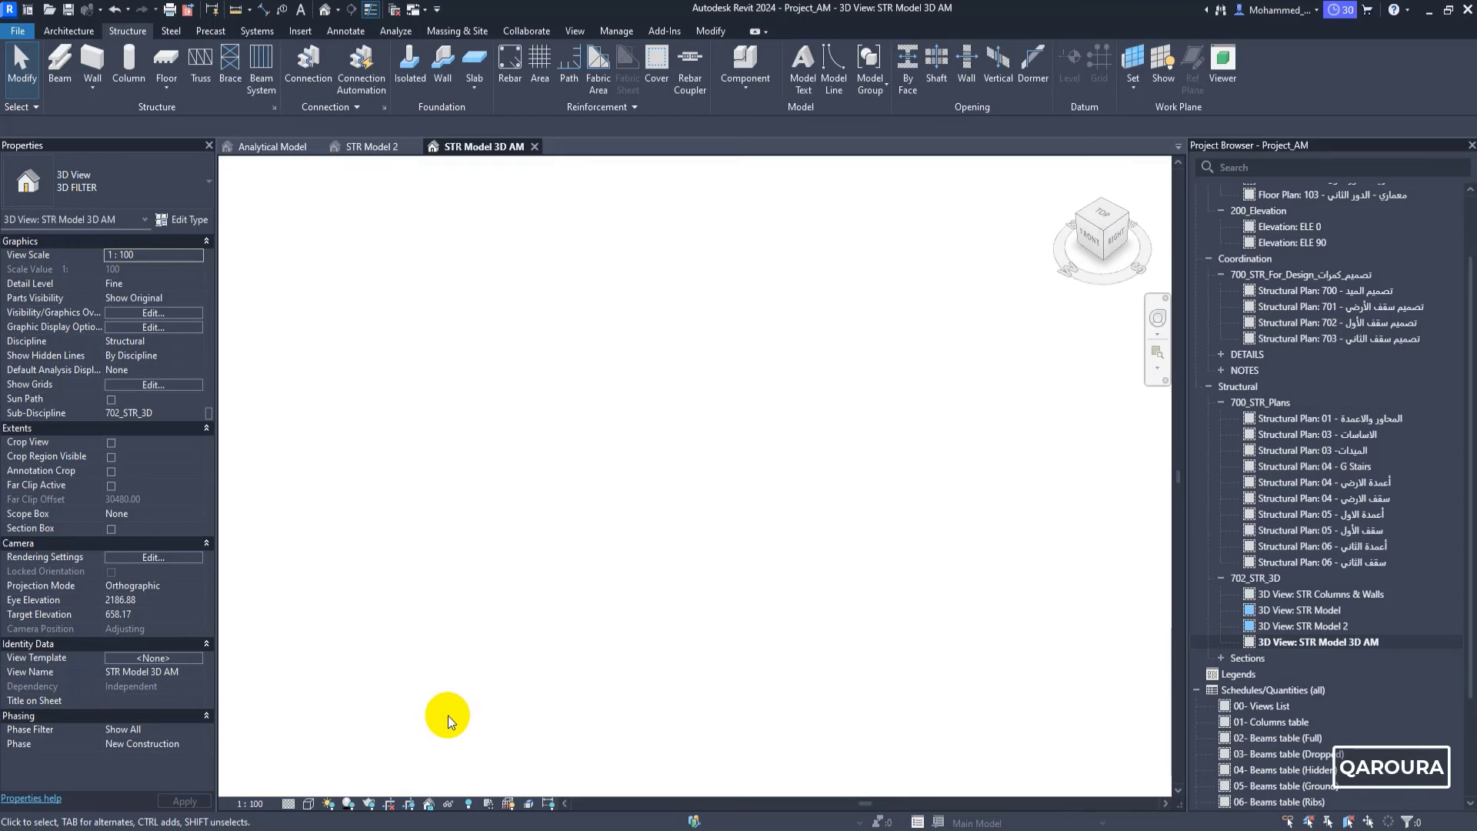
- Toggle the analytical model display and bring up the Analyze ribbon tools
click(508, 804)
click(393, 31)
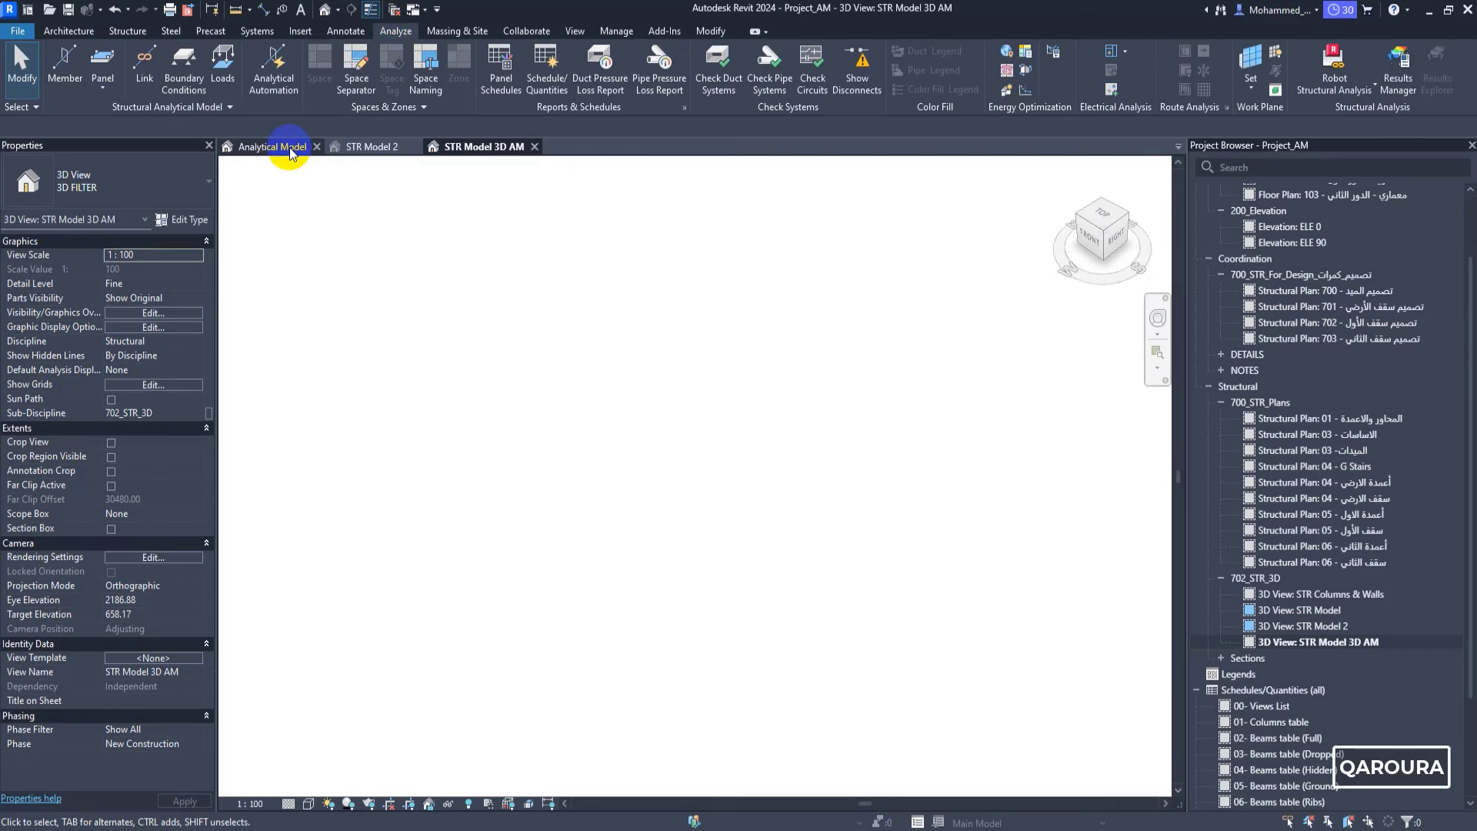
click(270, 91)
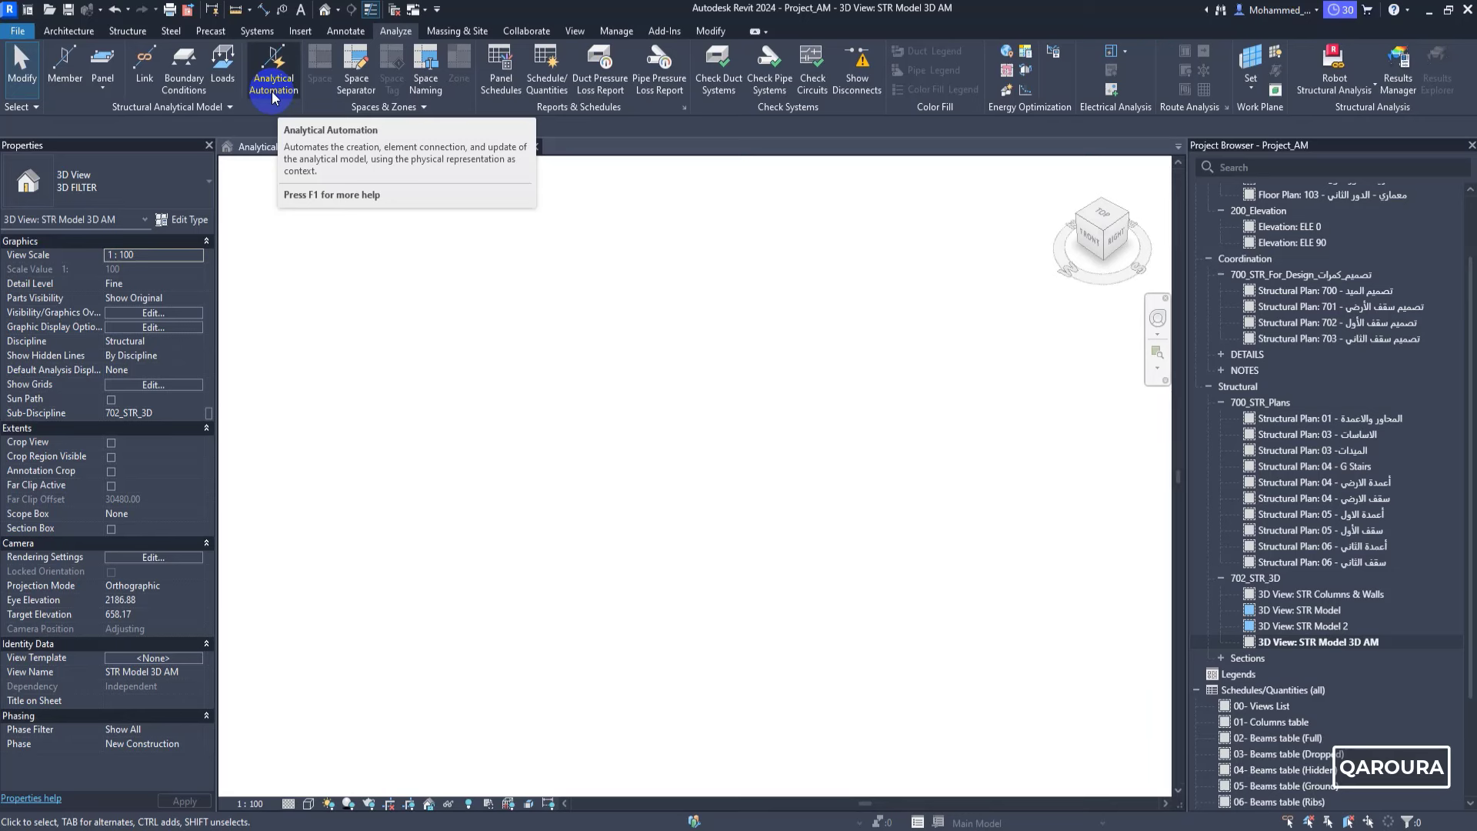
- Open Analytical Automation, widen its window, and select Physical to Analytical for Buildings
click(271, 90)
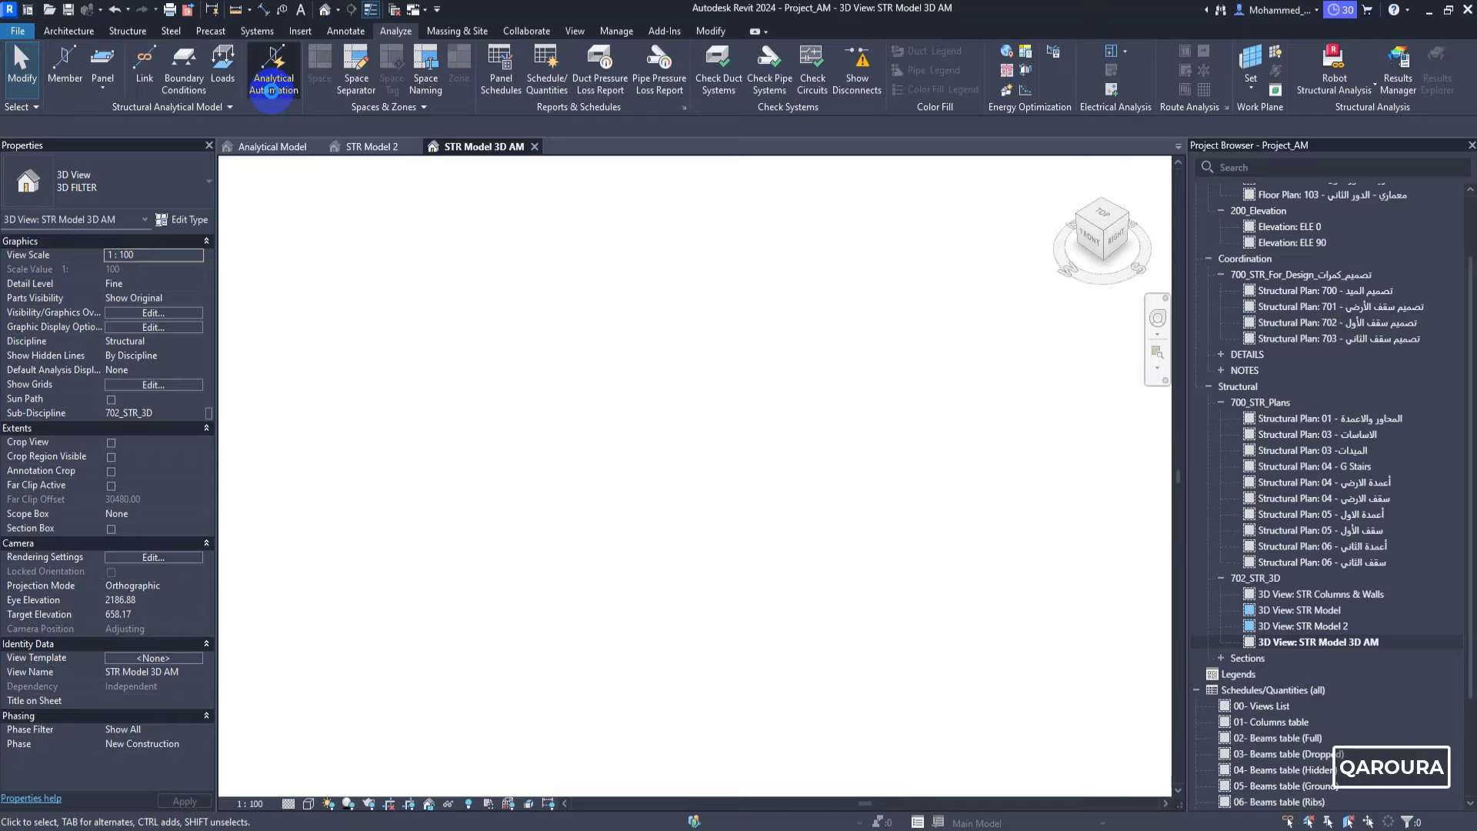
mouse_move(1185, 266)
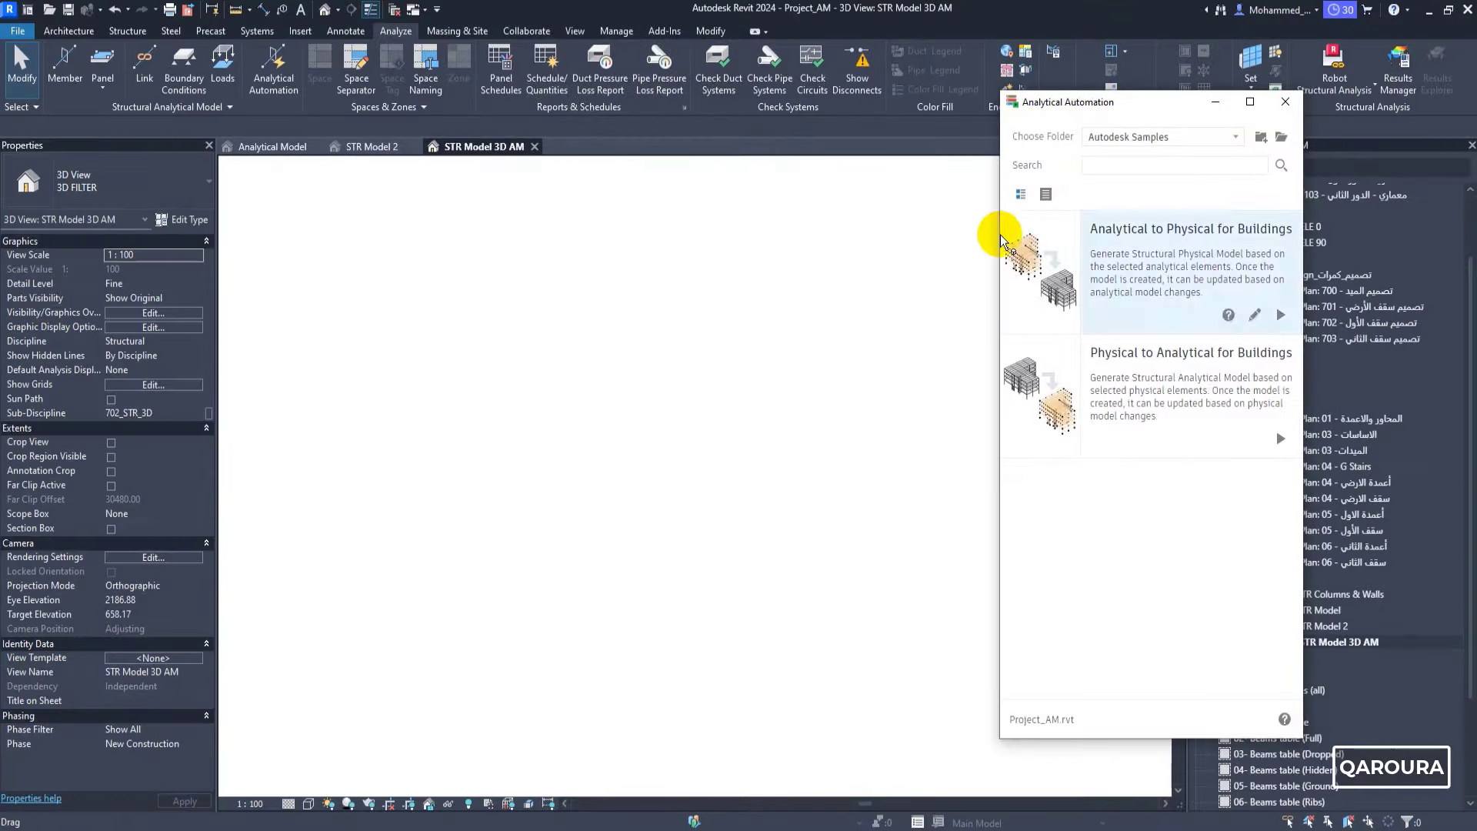
drag(999, 240, 934, 260)
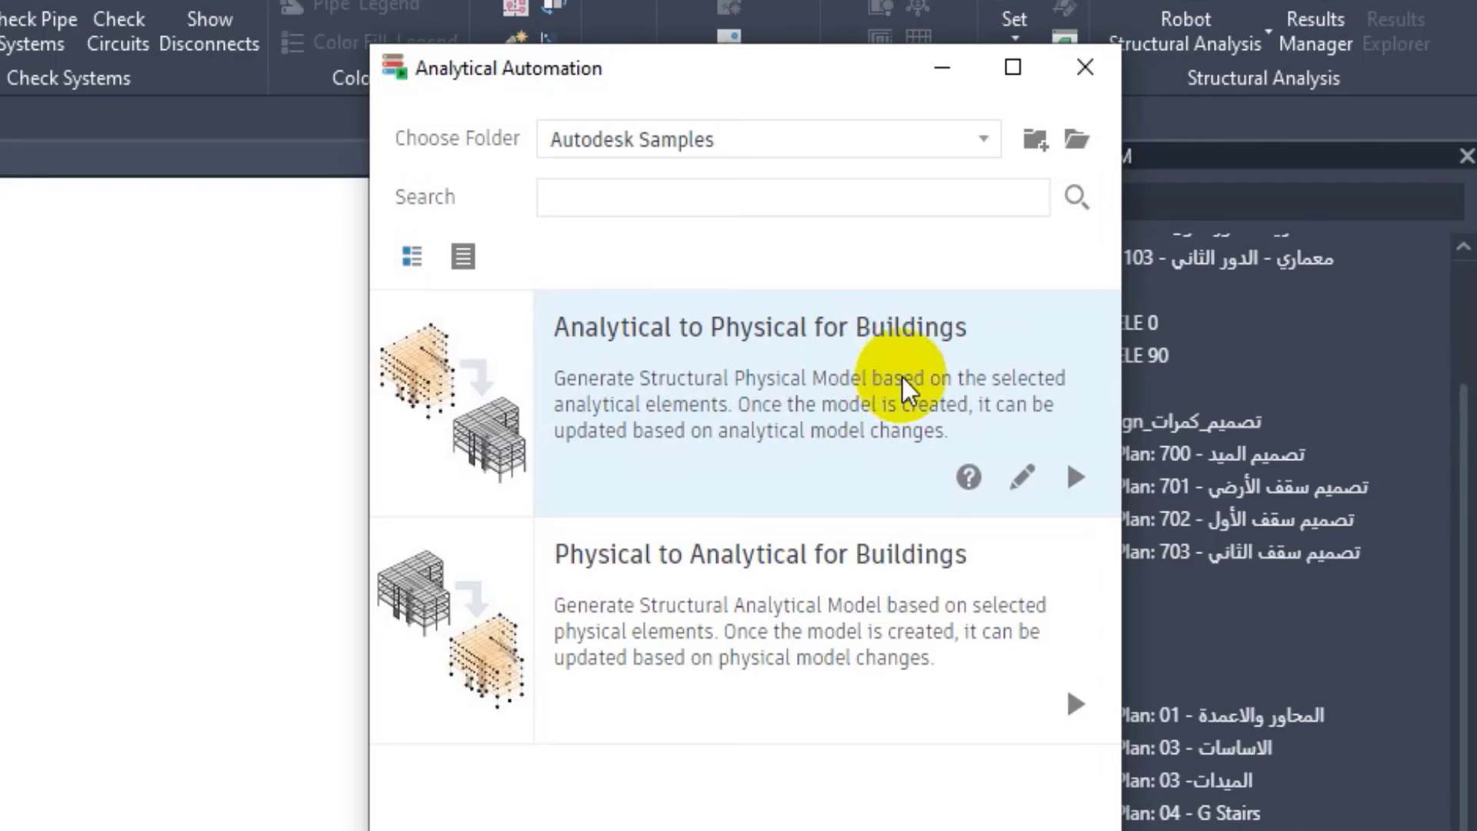
click(758, 606)
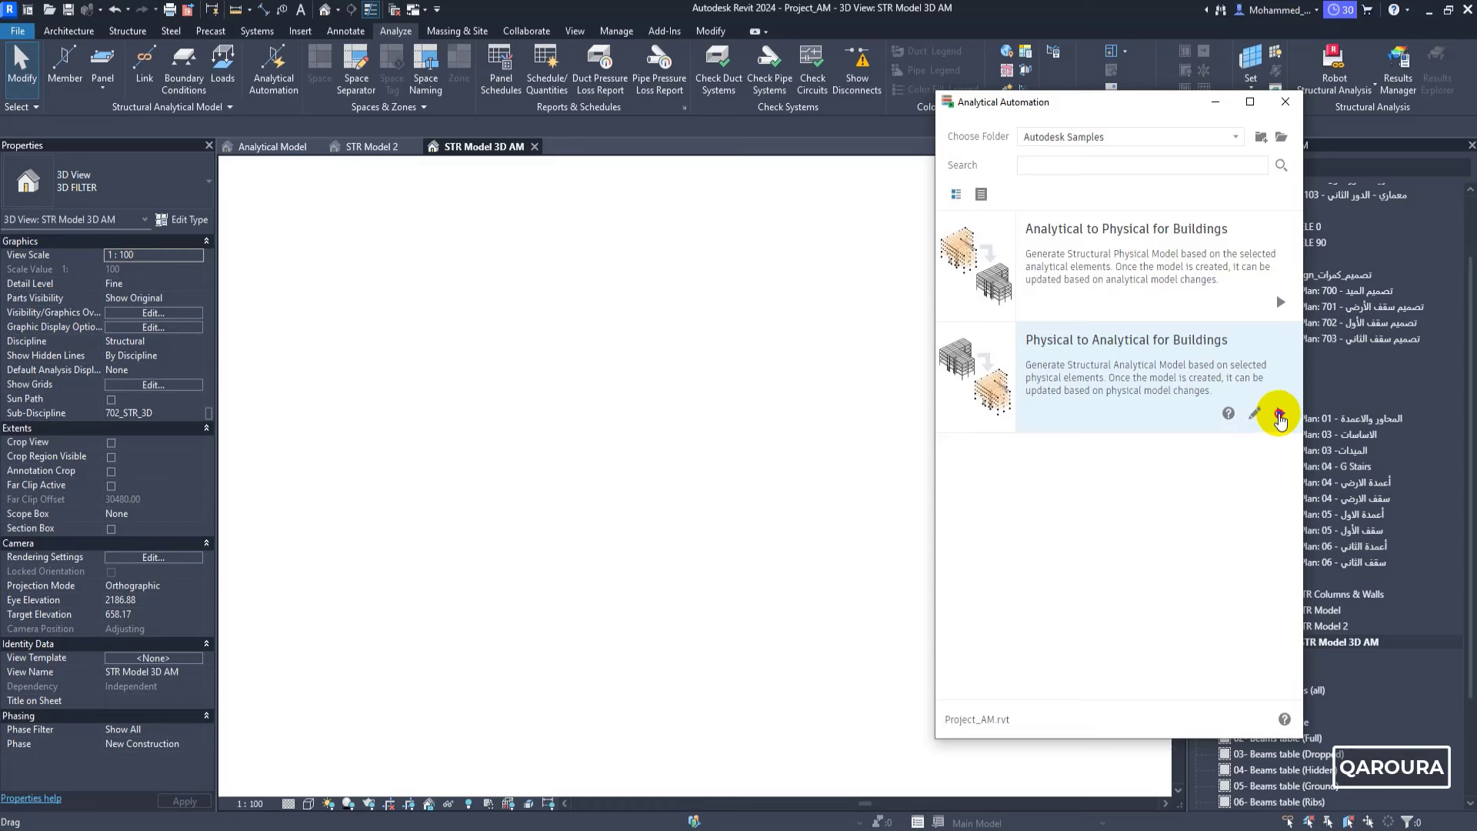
- Start Physical to Analytical for Buildings, re-enable model categories via VV, and fit the model in view
click(1279, 415)
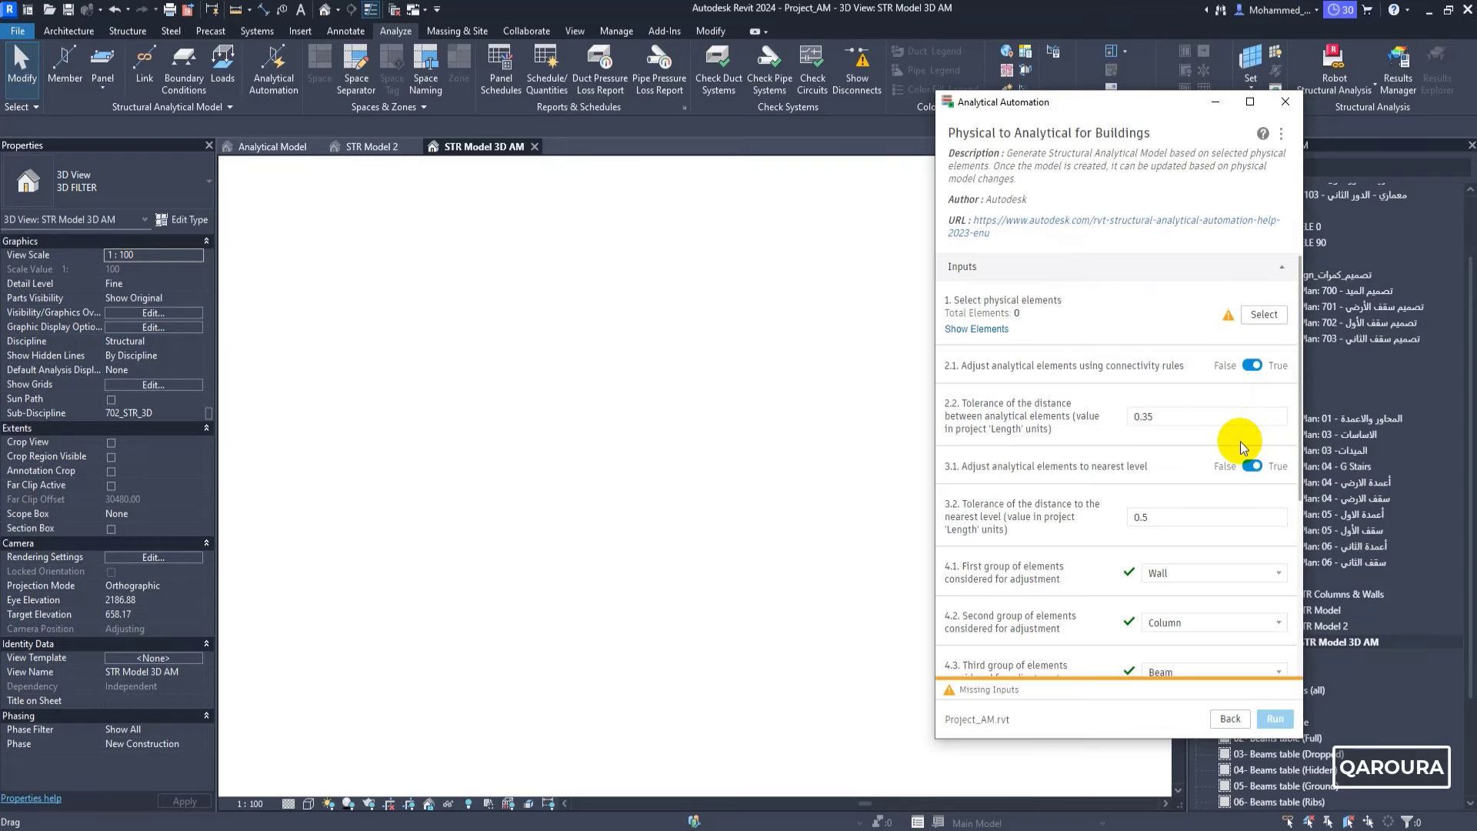
scroll(1244, 446, down, 1)
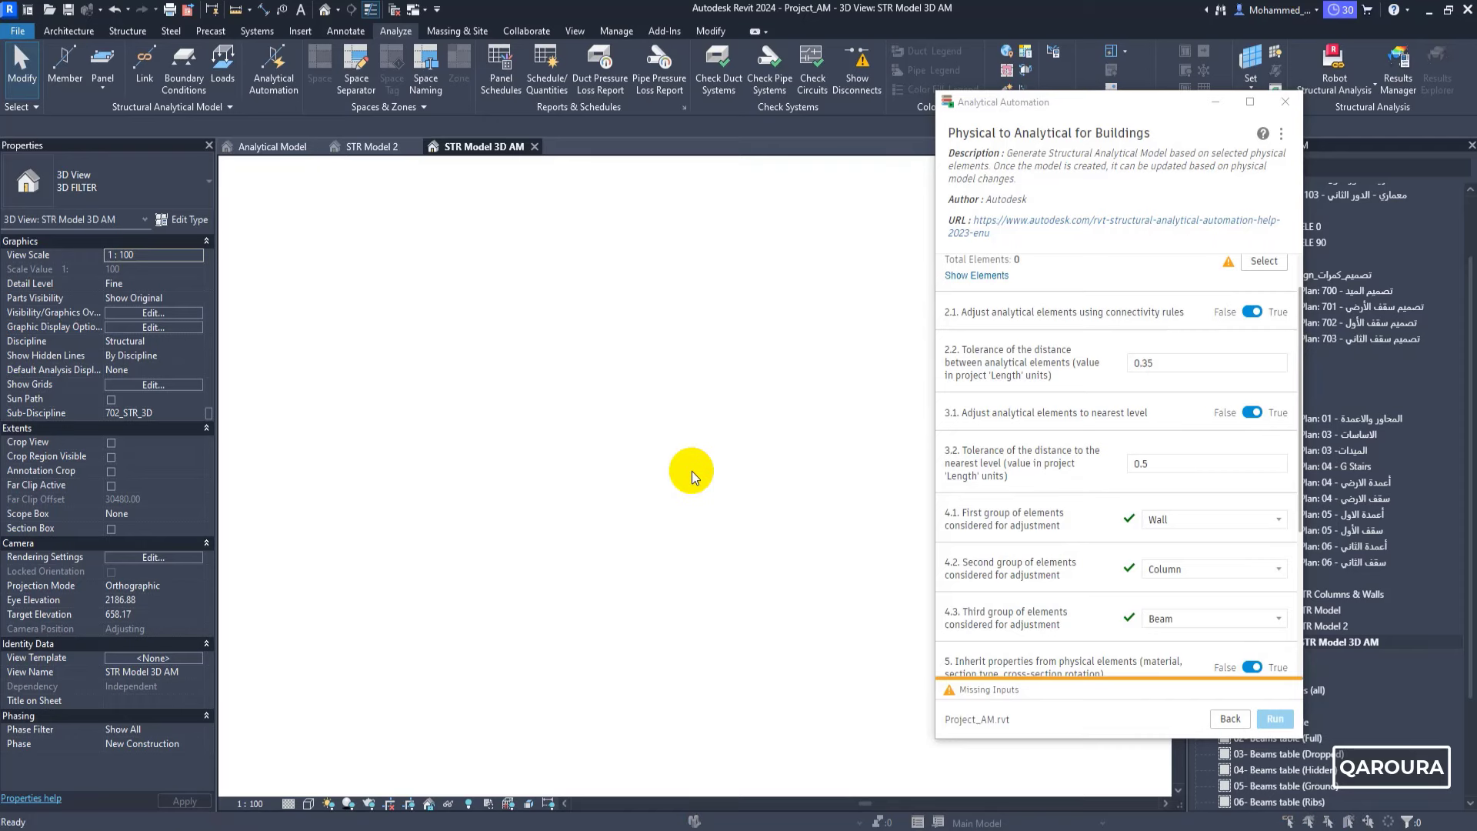
key(v)
key(v)
click(361, 279)
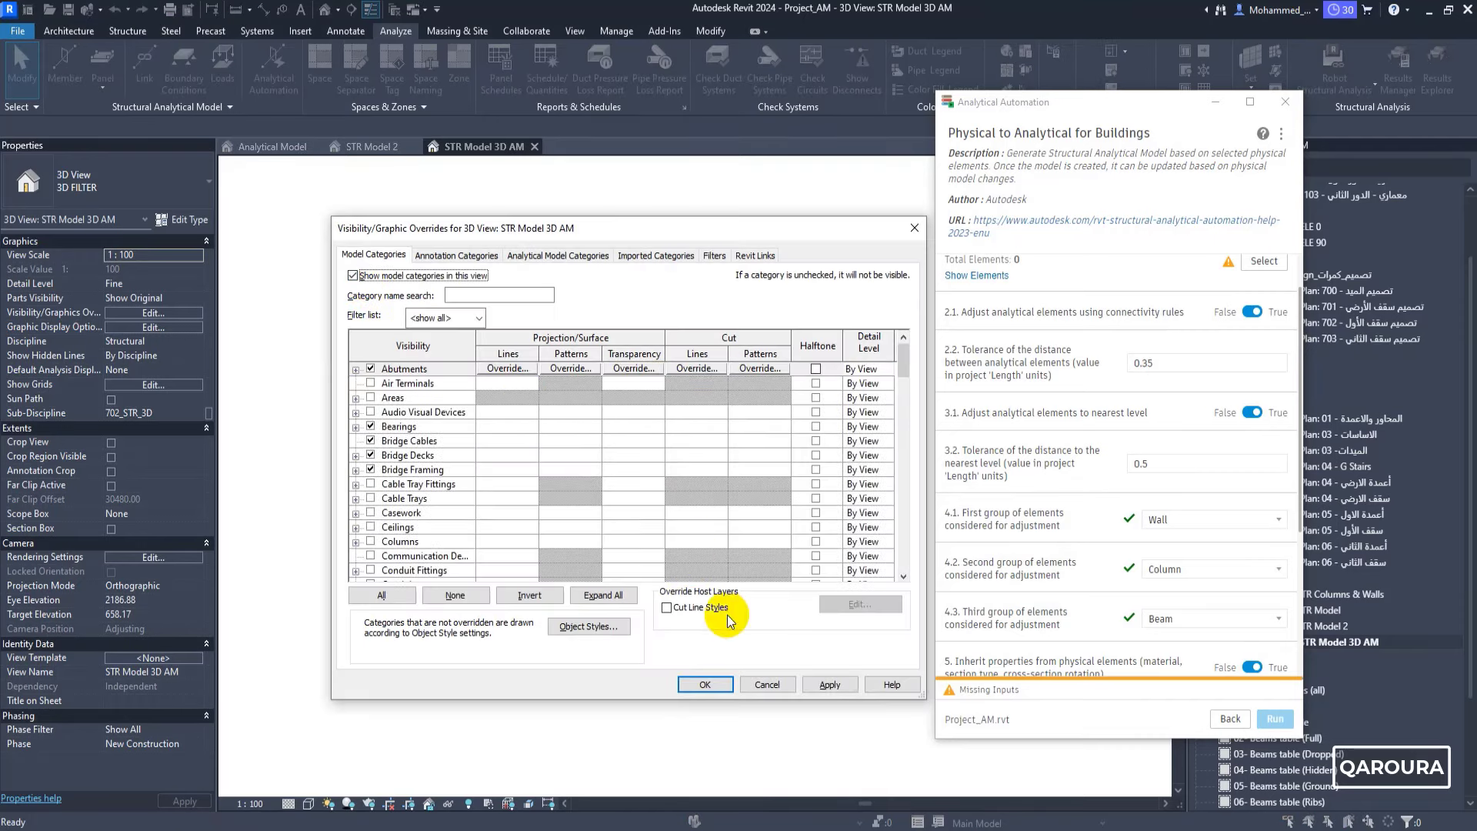
click(704, 684)
scroll(539, 613, down, 3)
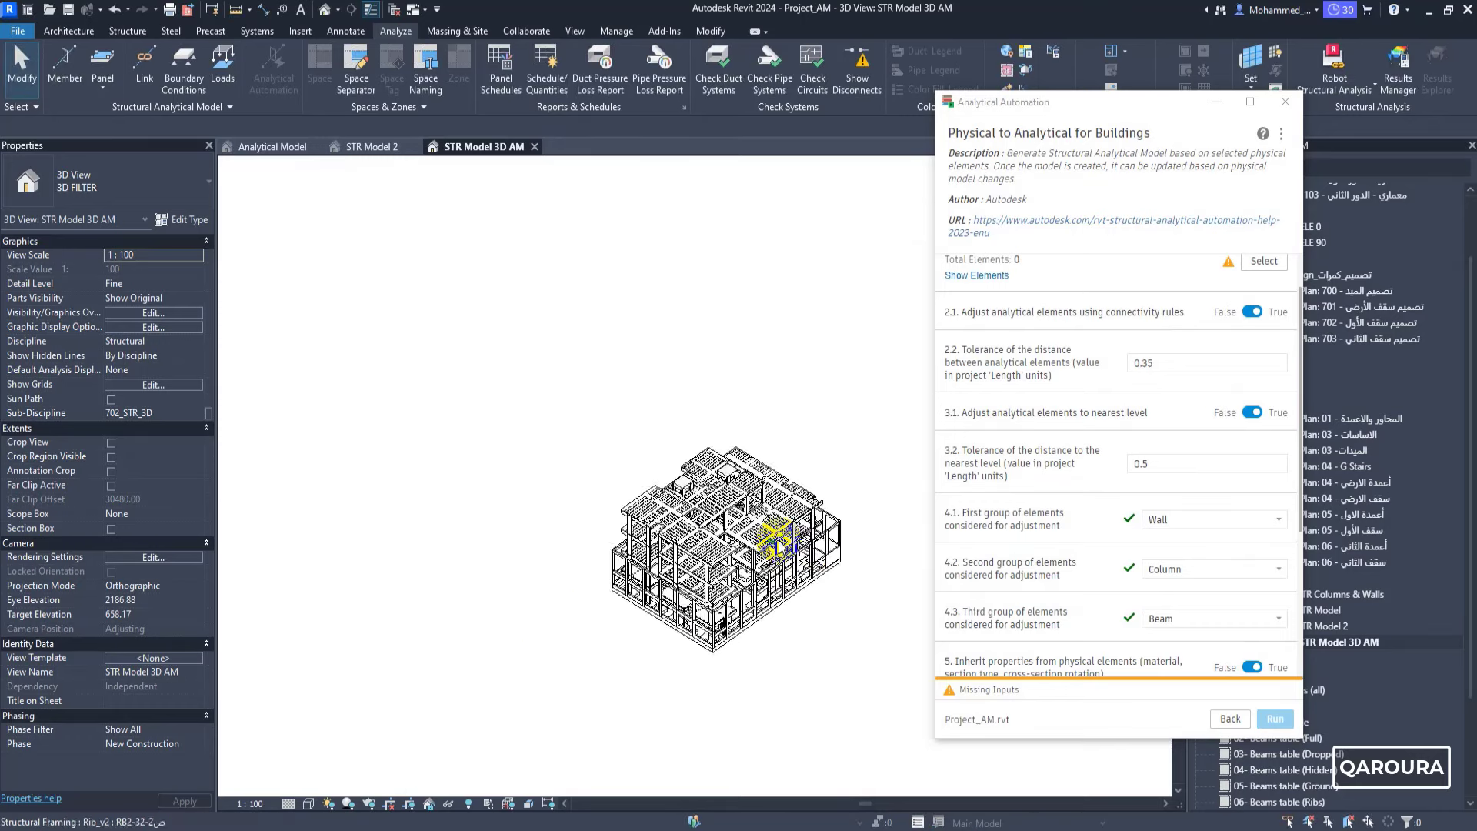
scroll(850, 586, up, 3)
middle_drag(850, 586, 829, 579)
scroll(1201, 330, up, 1)
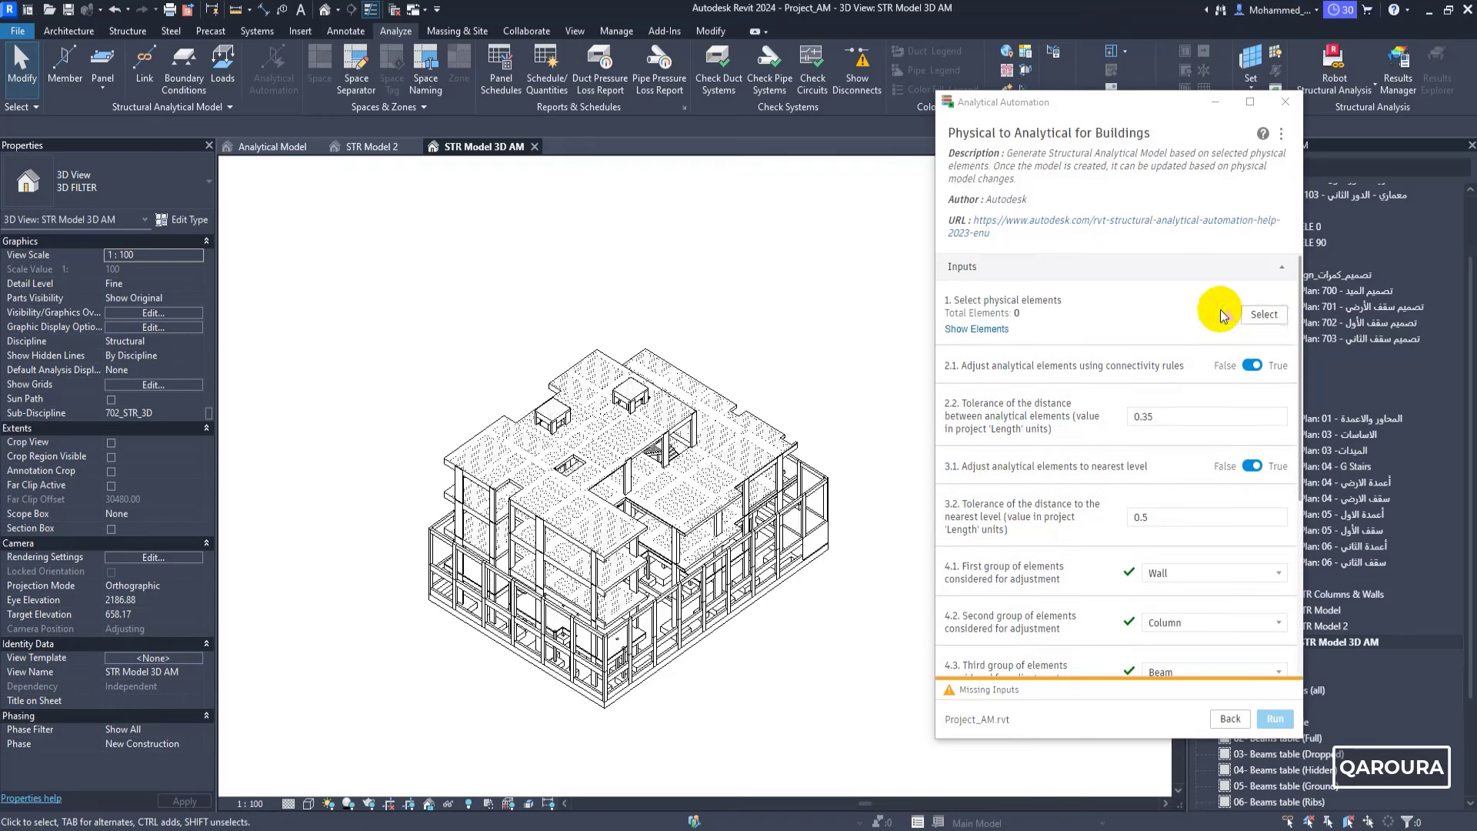
- Crossing-select all 1356 physical elements, run the conversion, and close Analytical Automation
click(1266, 316)
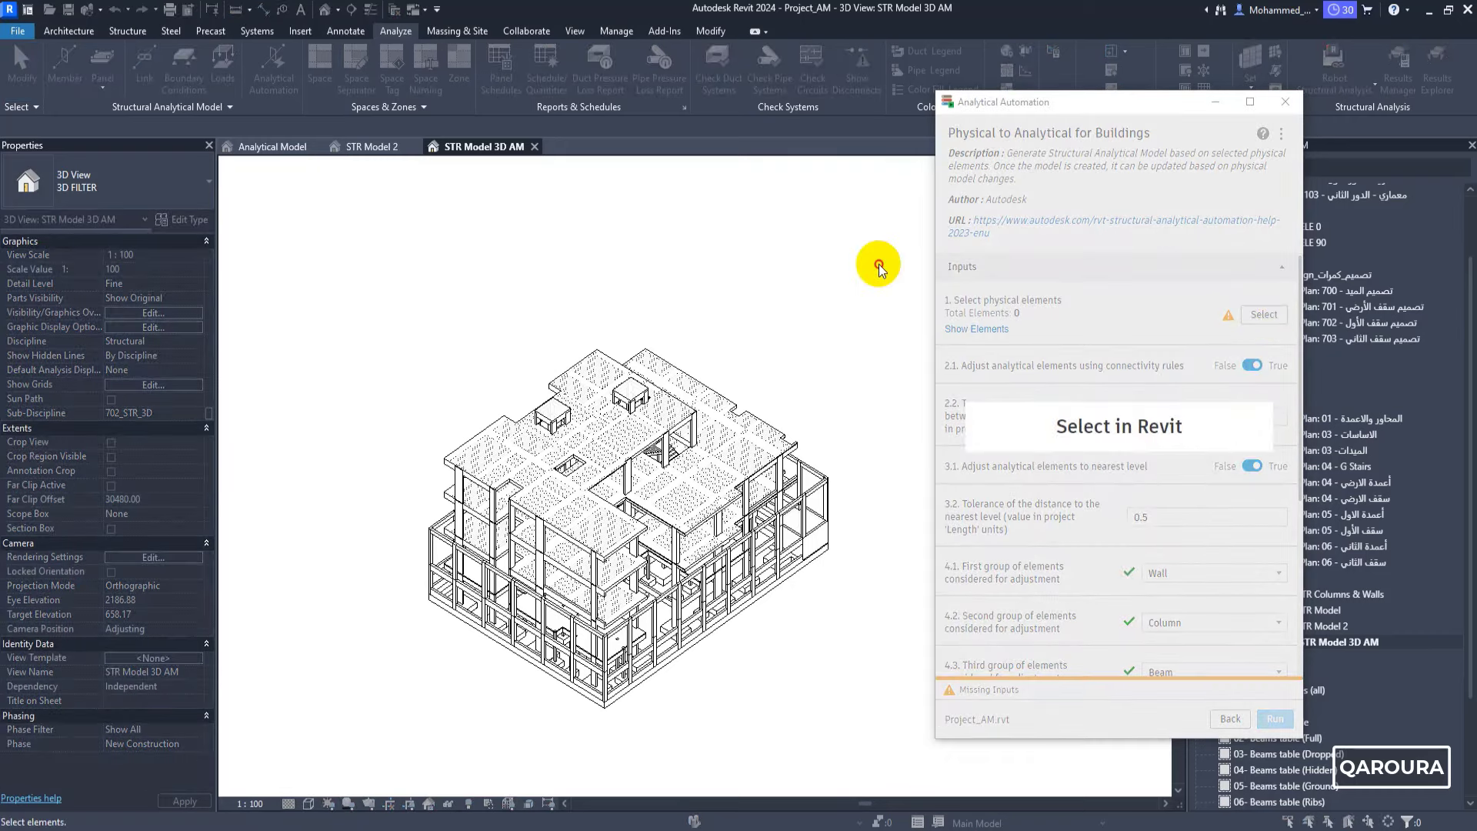
drag(879, 263, 342, 717)
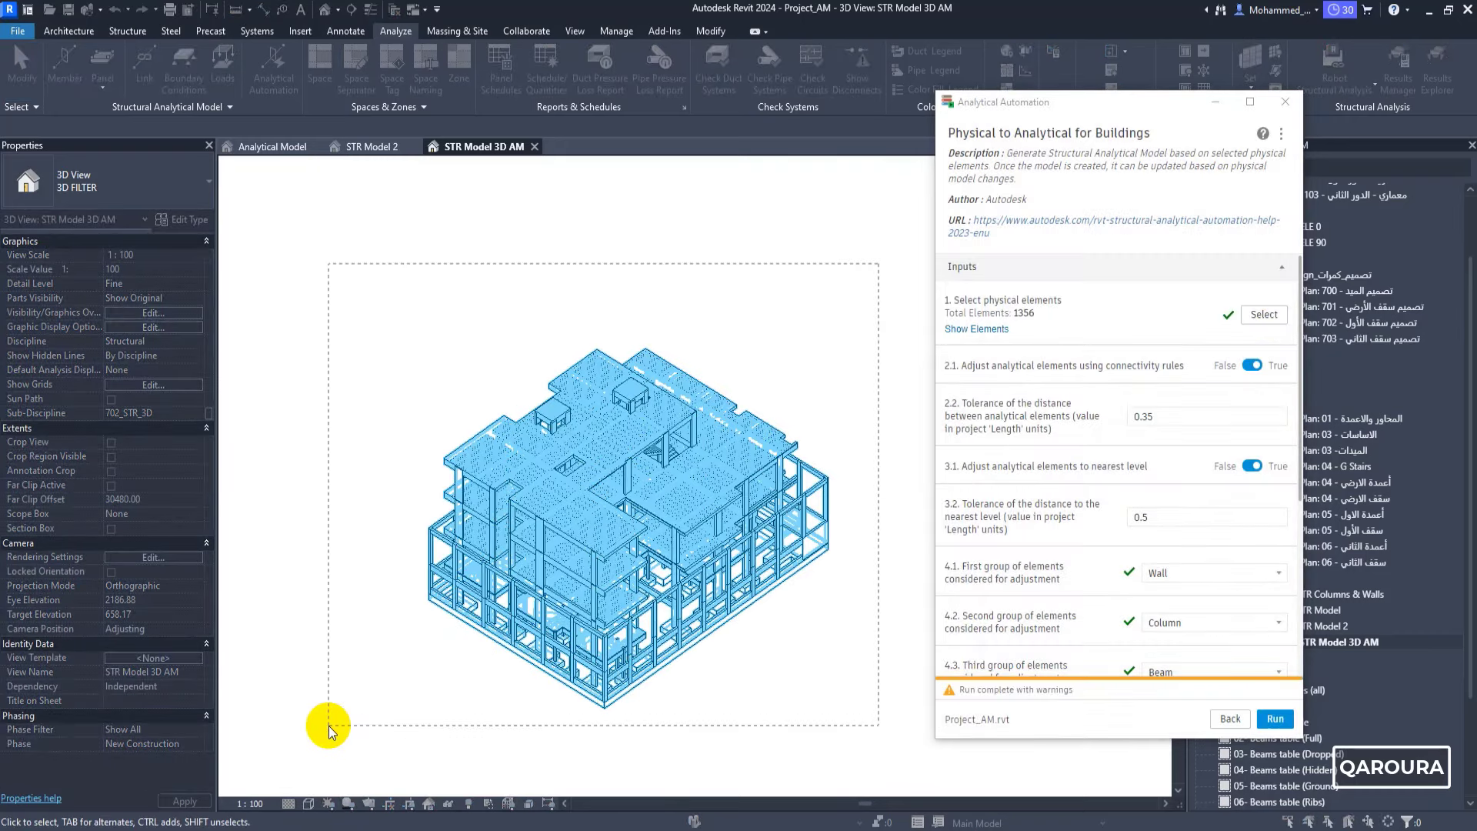
scroll(1125, 473, down, 5)
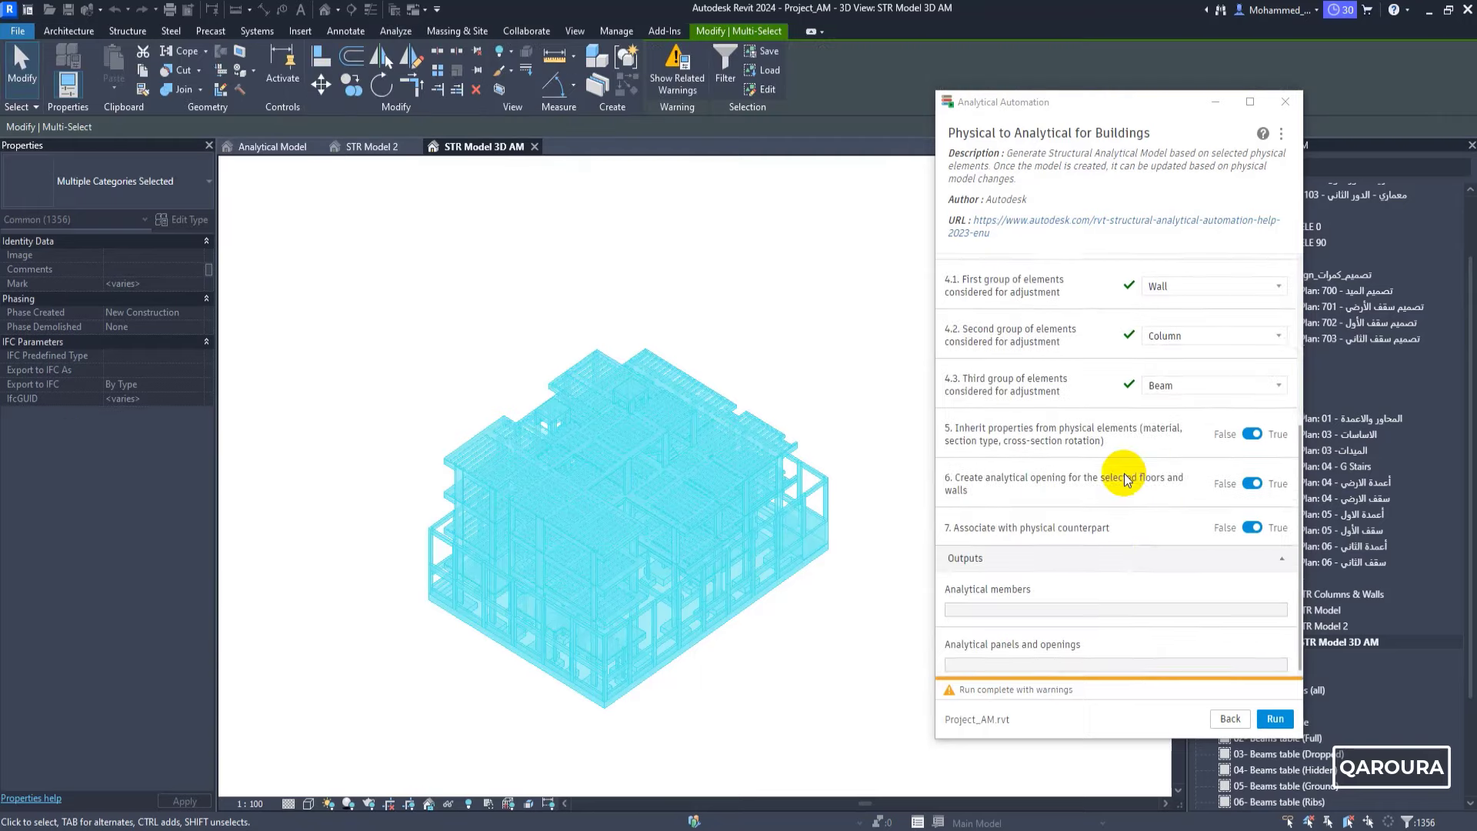
click(1275, 719)
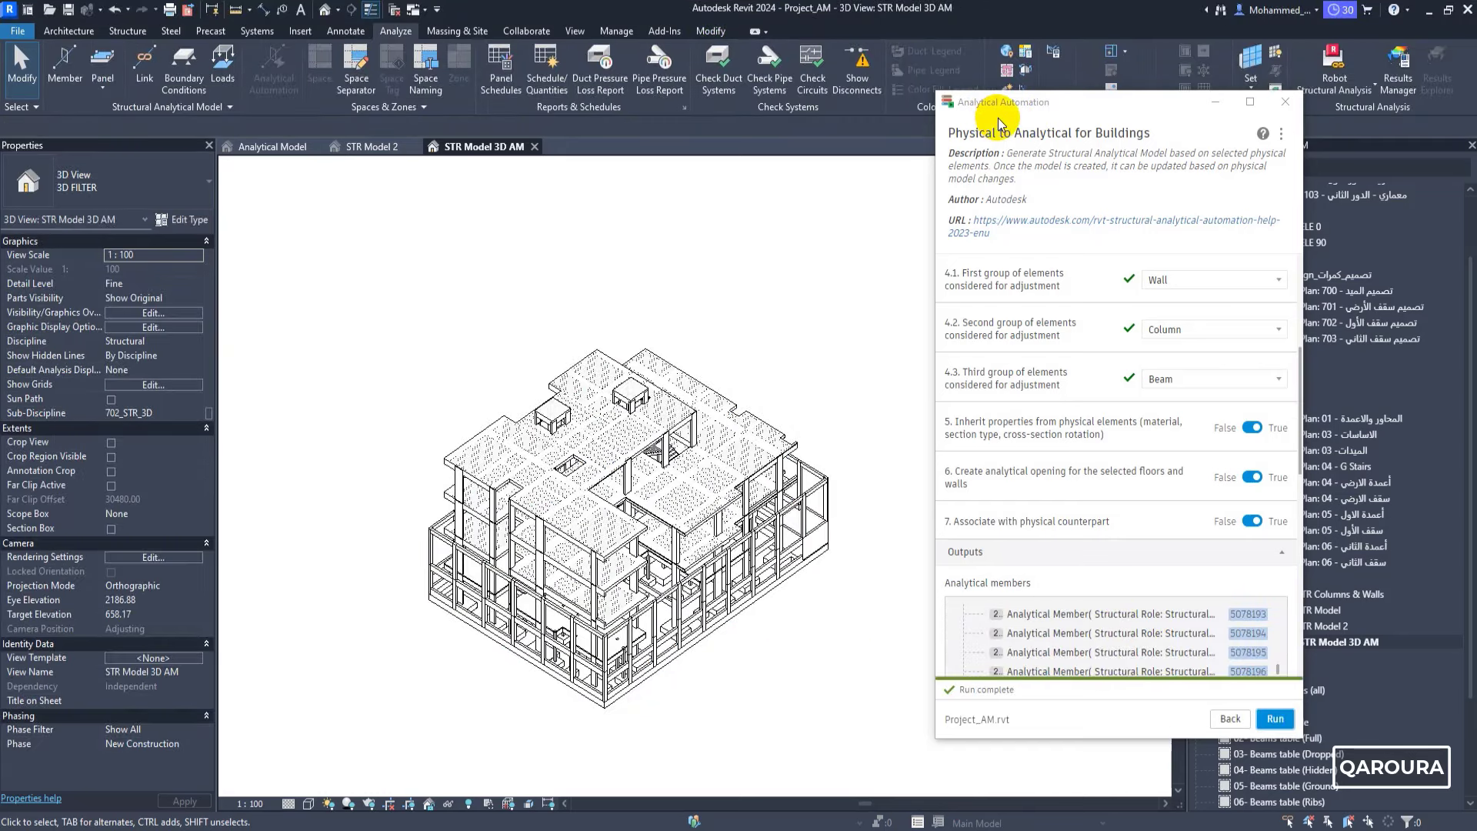
click(1285, 101)
- Hide the physical model categories and show the analytical model categories in the view
click(960, 608)
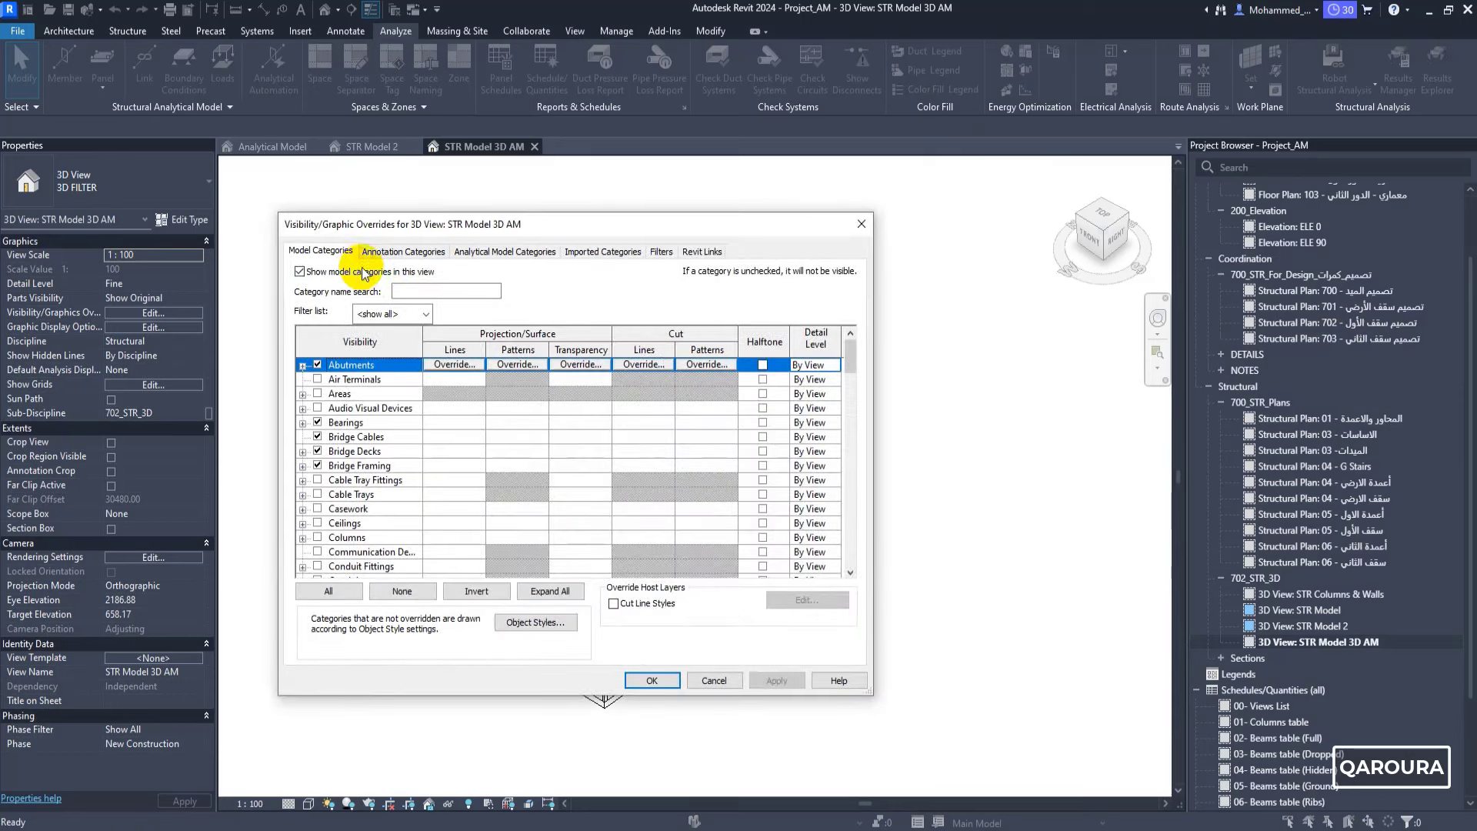
click(318, 271)
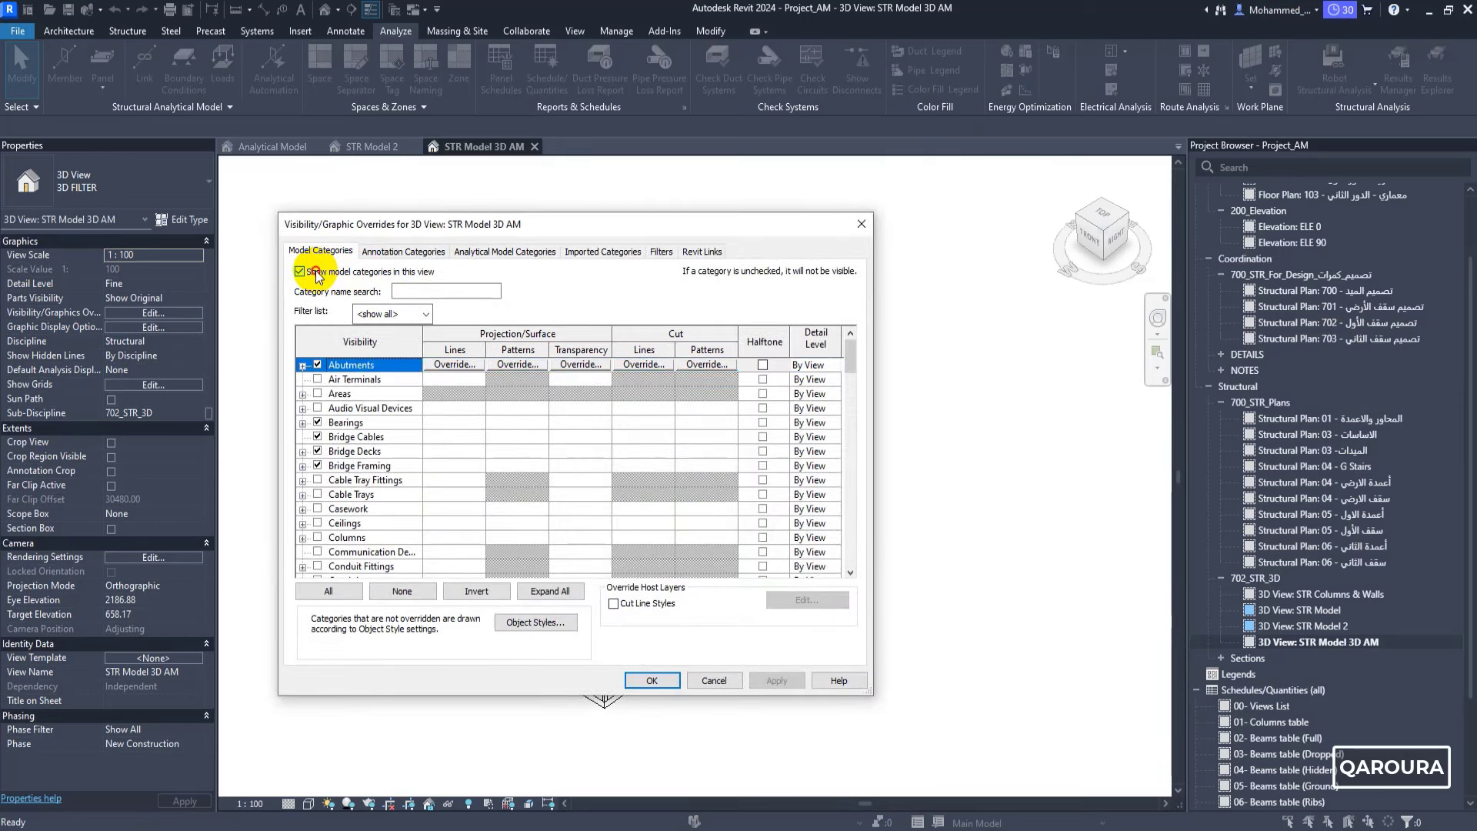
click(452, 255)
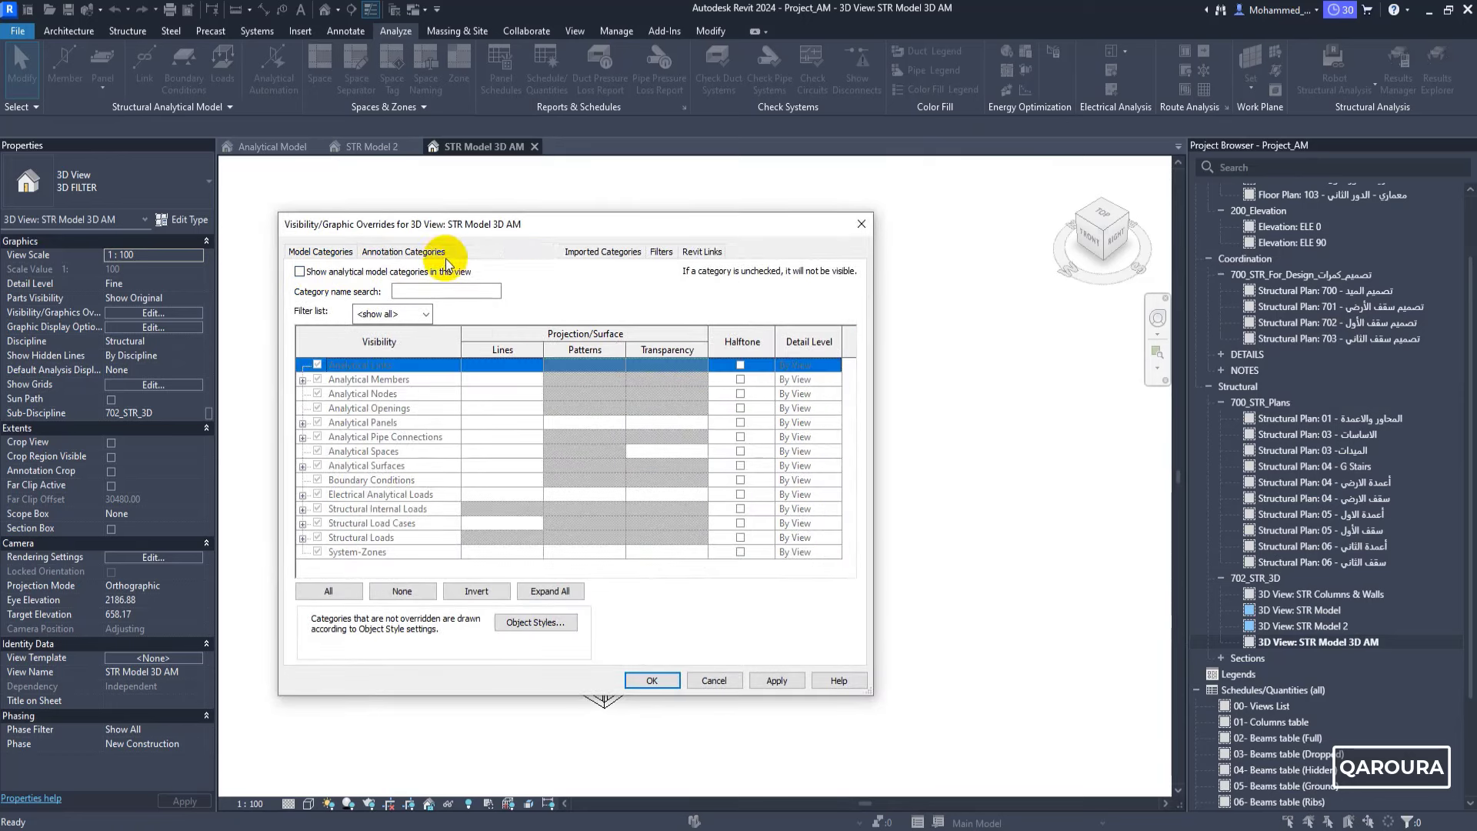
click(319, 271)
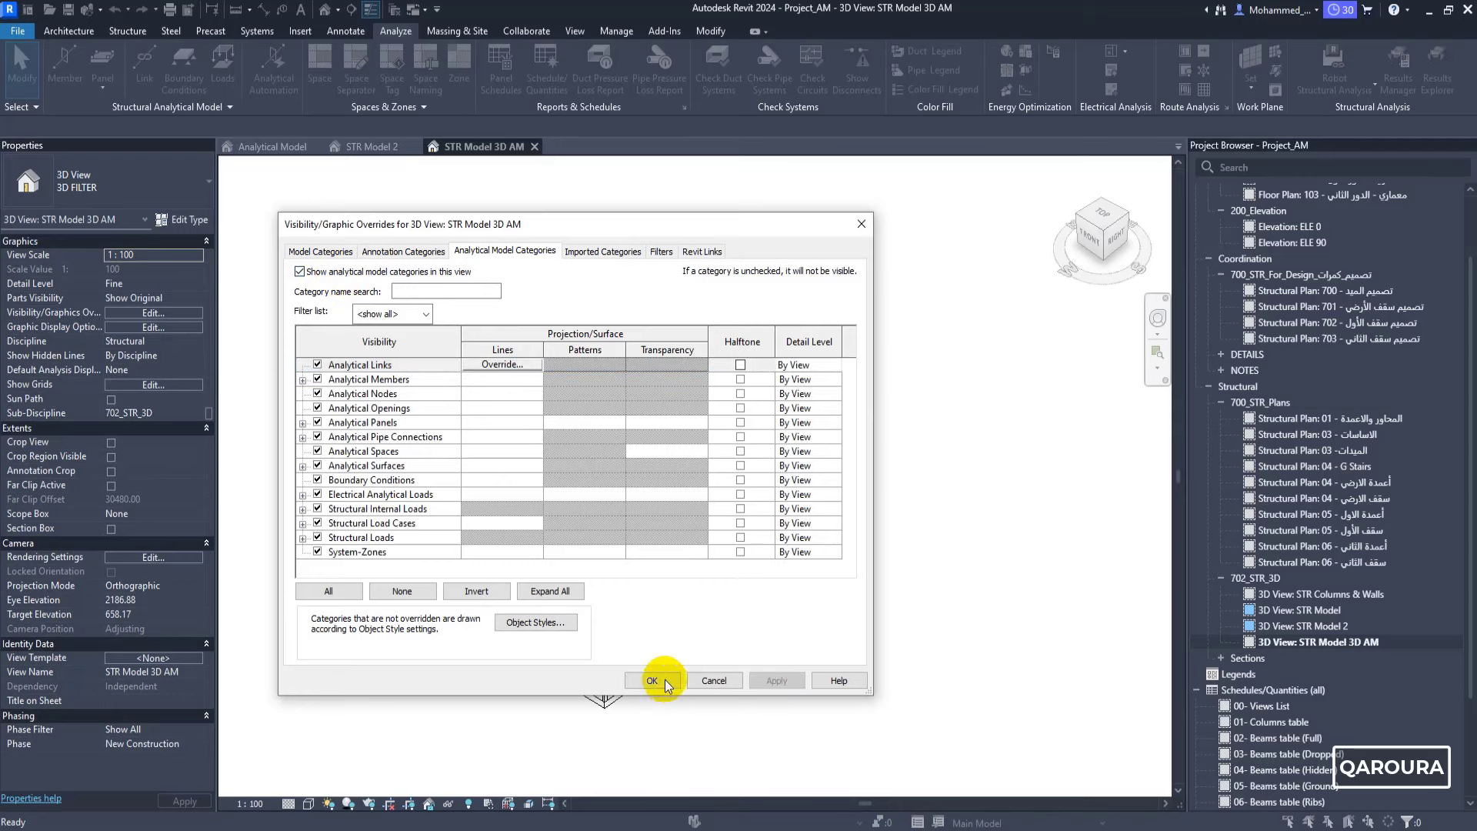
click(639, 679)
scroll(635, 679, up, 4)
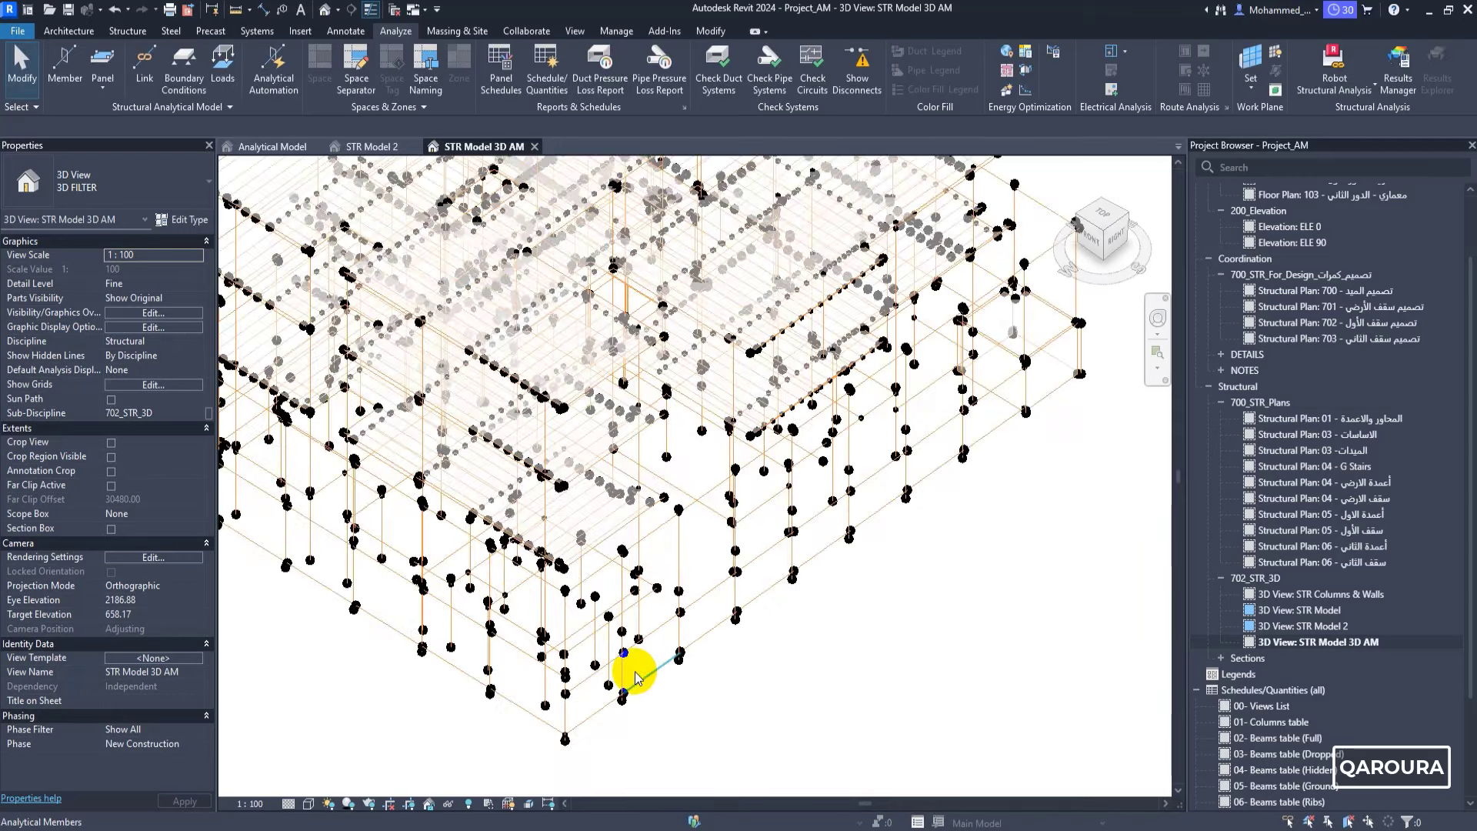
scroll(636, 677, down, 5)
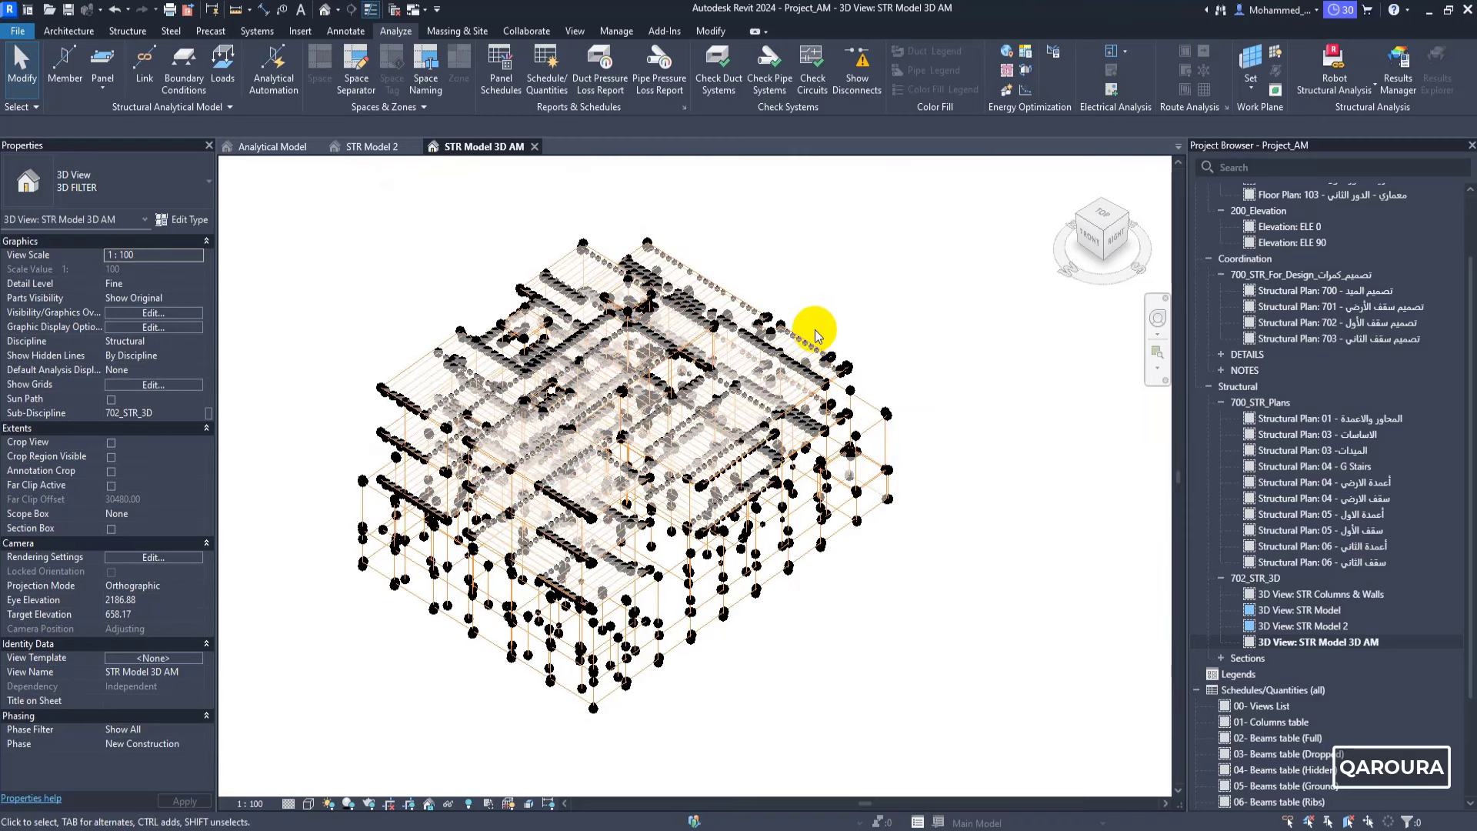
- Hide the Analytical Nodes category, leaving only the analytical member wireframe
key(v)
key(v)
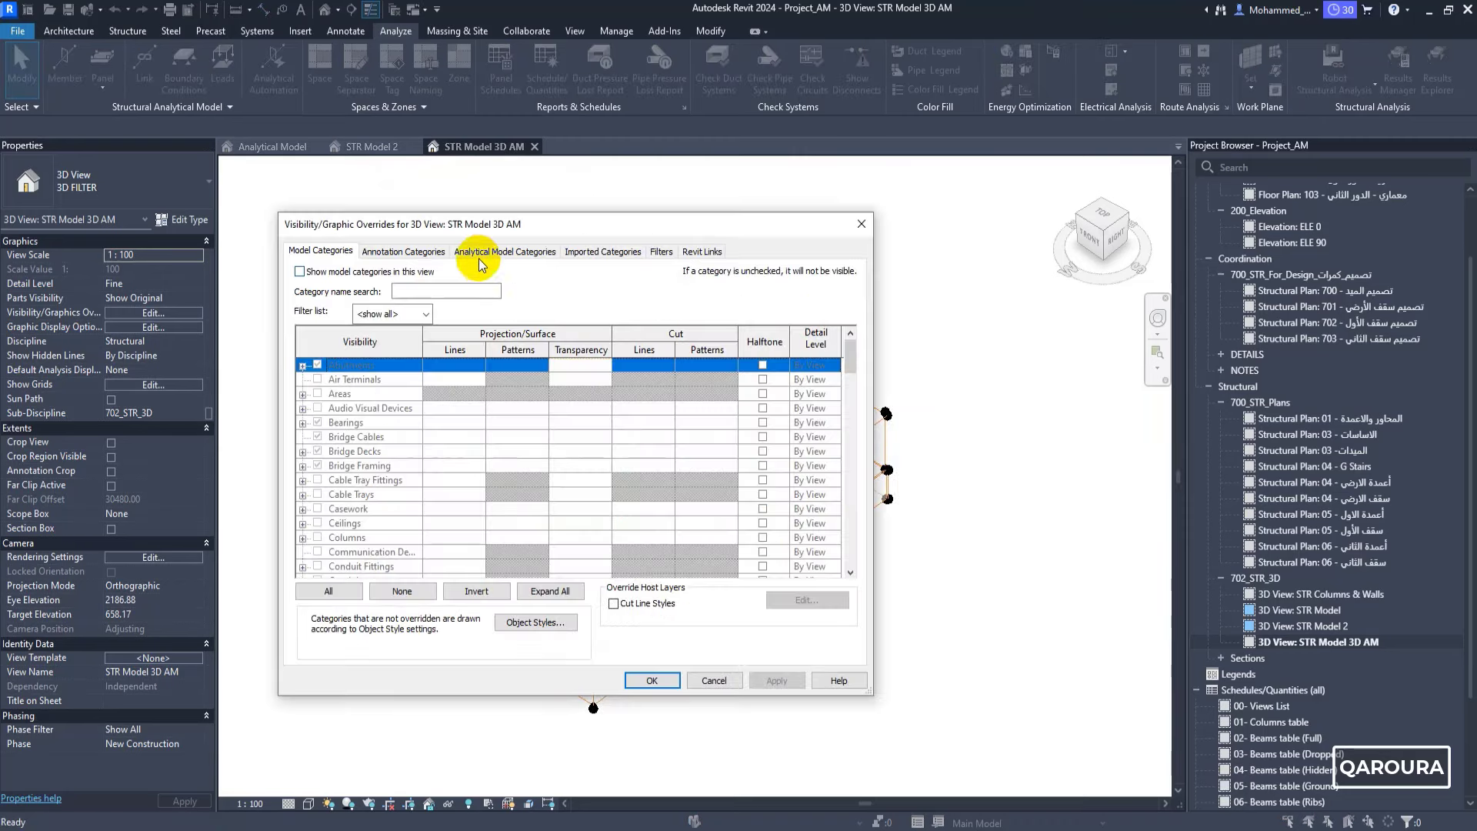
click(481, 254)
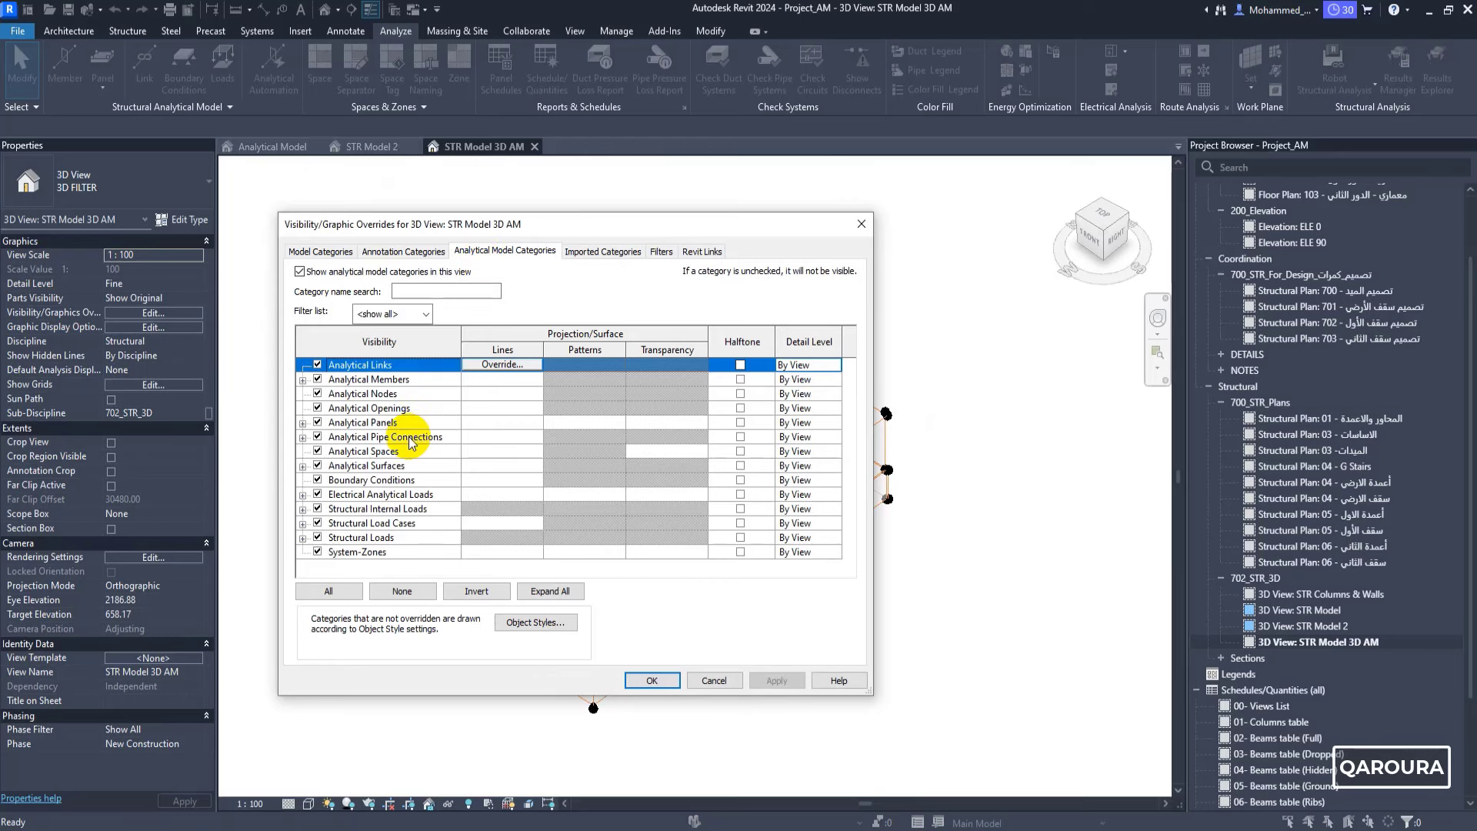
click(395, 394)
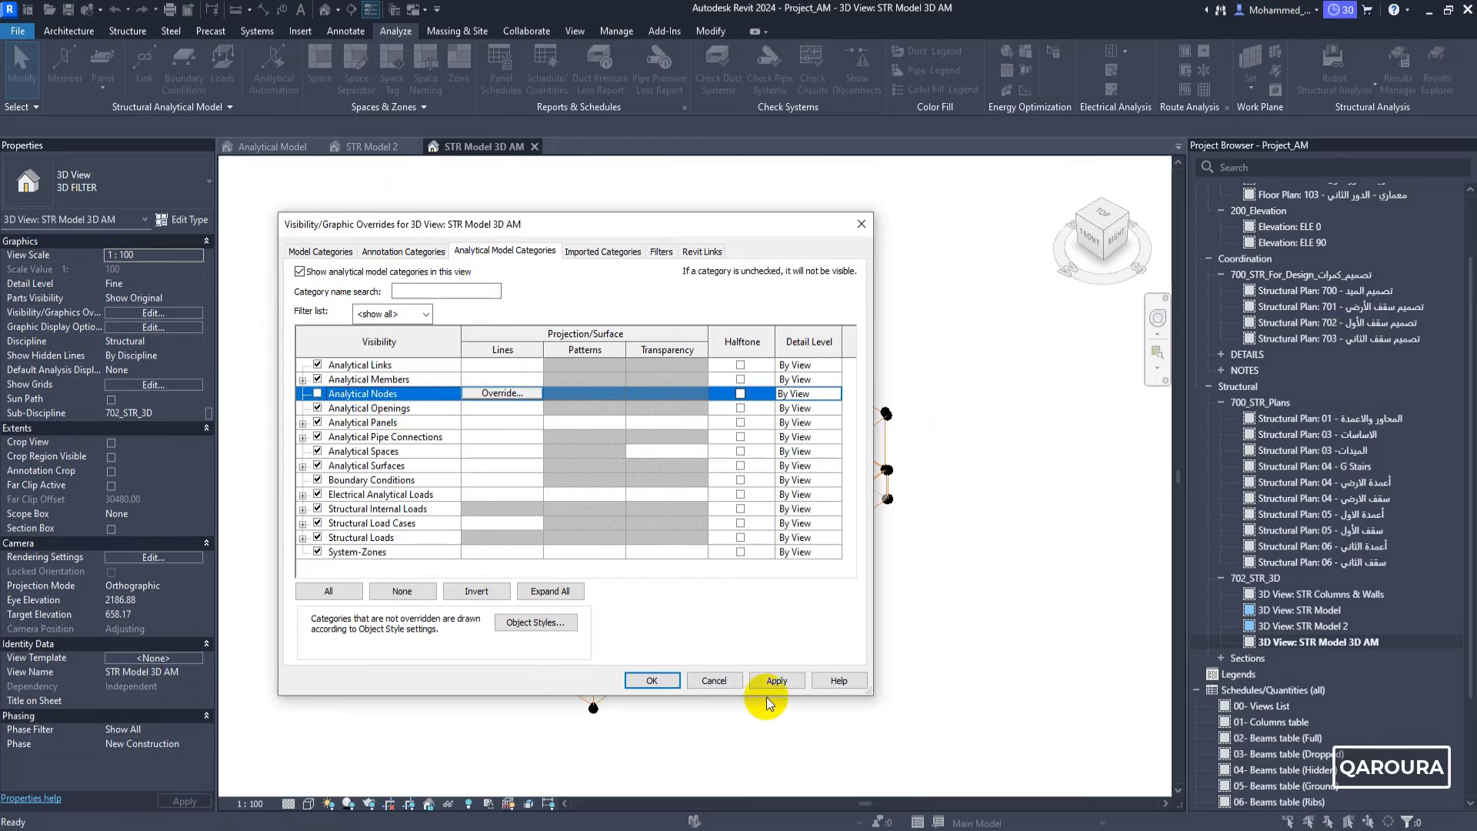
click(649, 682)
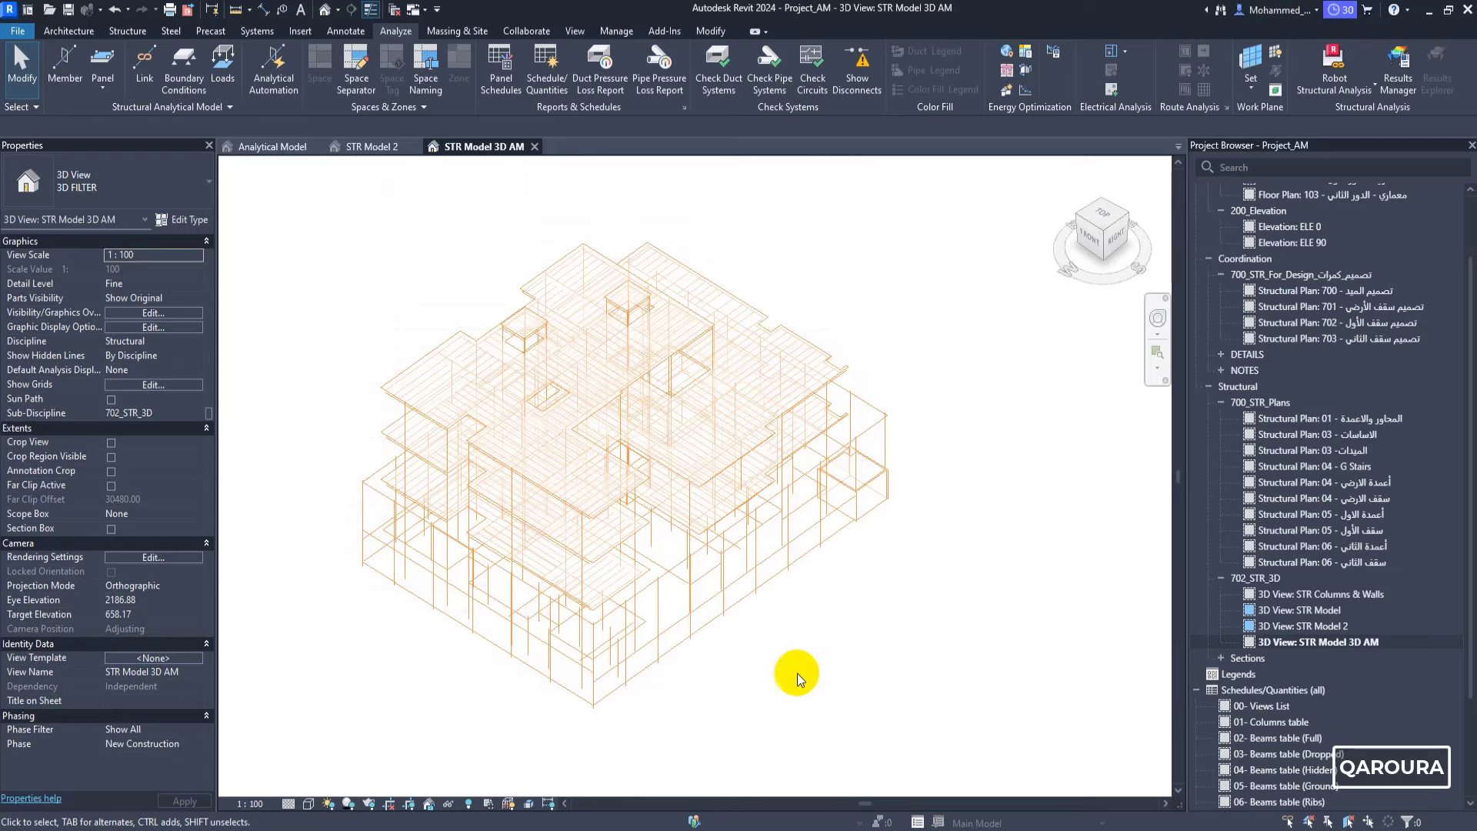
mouse_move(483, 640)
shift+middle_down()
mouse_move(604, 647)
mouse_move(642, 538)
shift+middle_up()
scroll(643, 538, down, 3)
mouse_move(886, 754)
shift+middle_down()
mouse_move(699, 702)
mouse_move(807, 511)
mouse_move(773, 528)
shift+middle_up()
scroll(761, 539, up, 2)
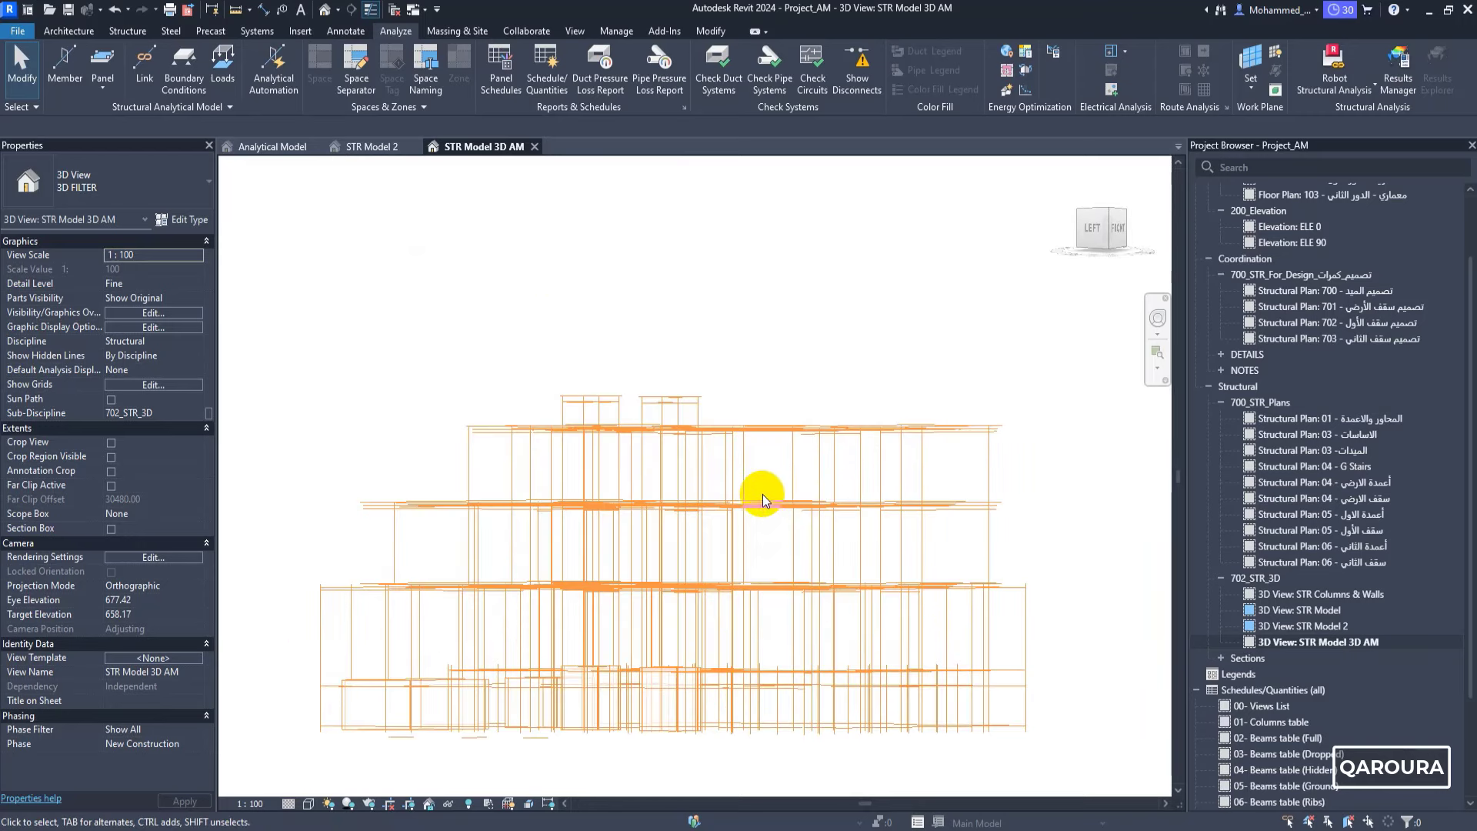
click(1072, 169)
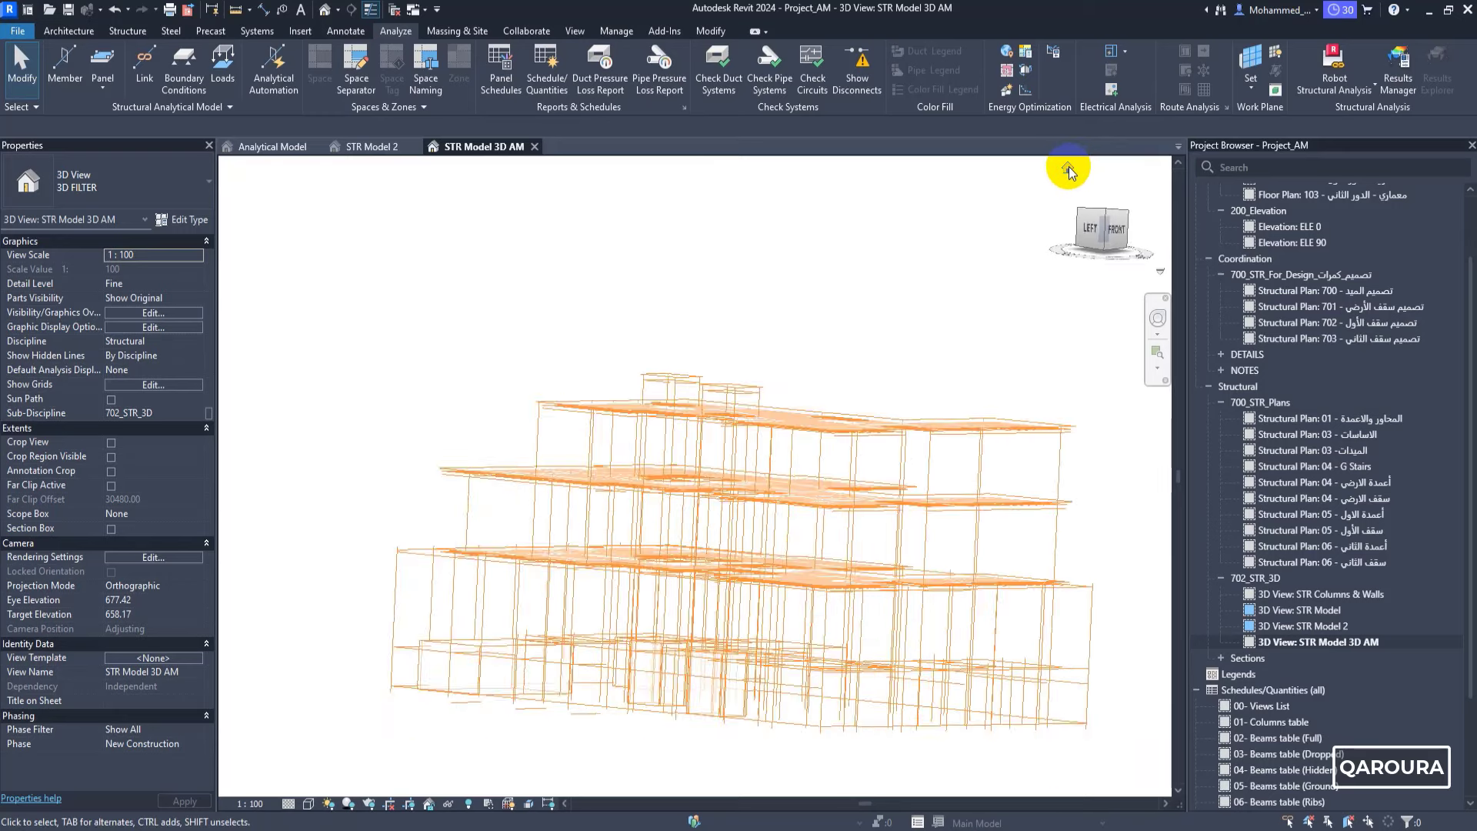
mouse_move(739, 429)
middle_down()
mouse_move(539, 531)
mouse_move(460, 514)
middle_up()
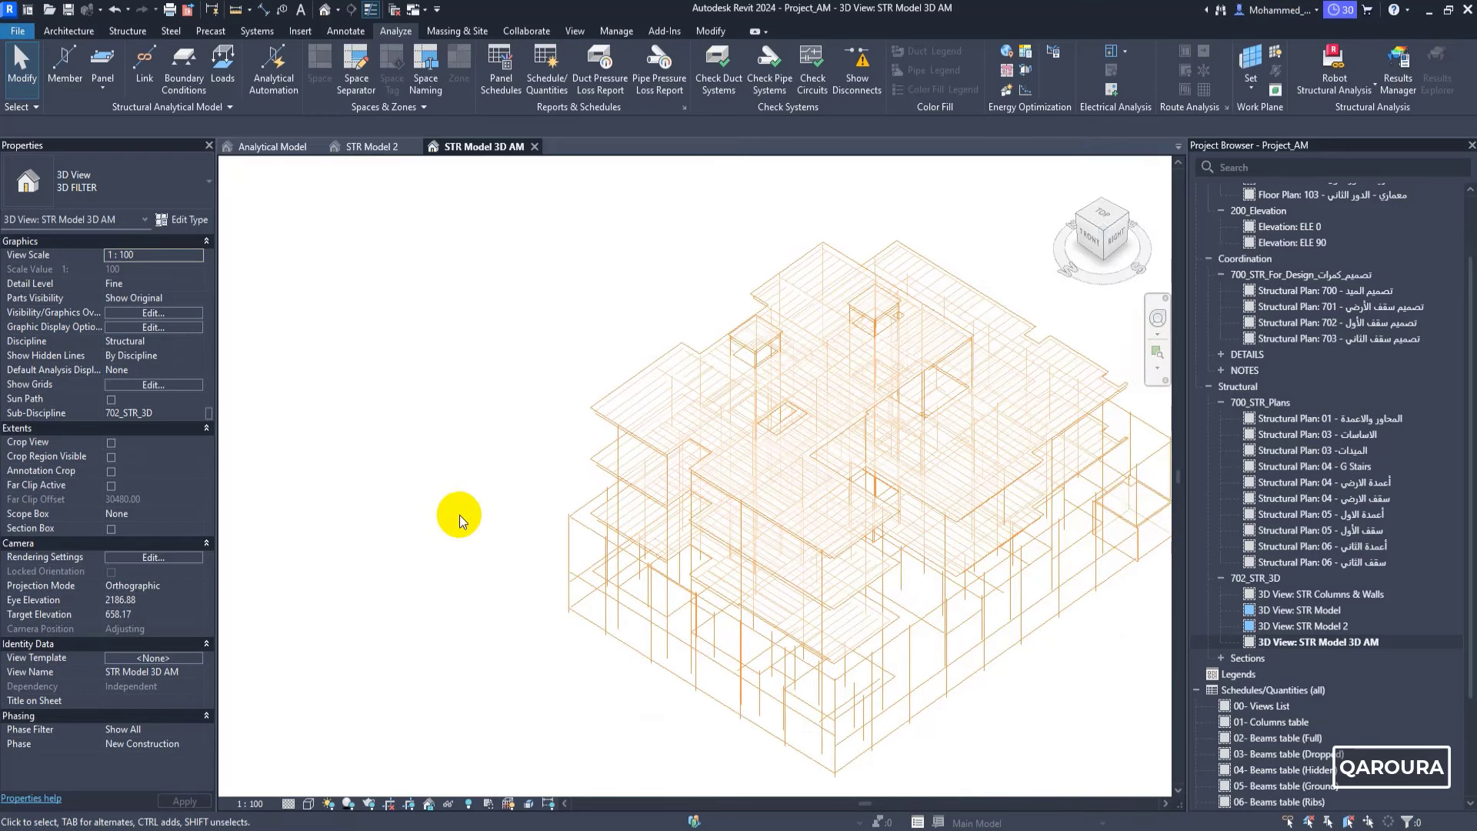
scroll(461, 515, down, 2)
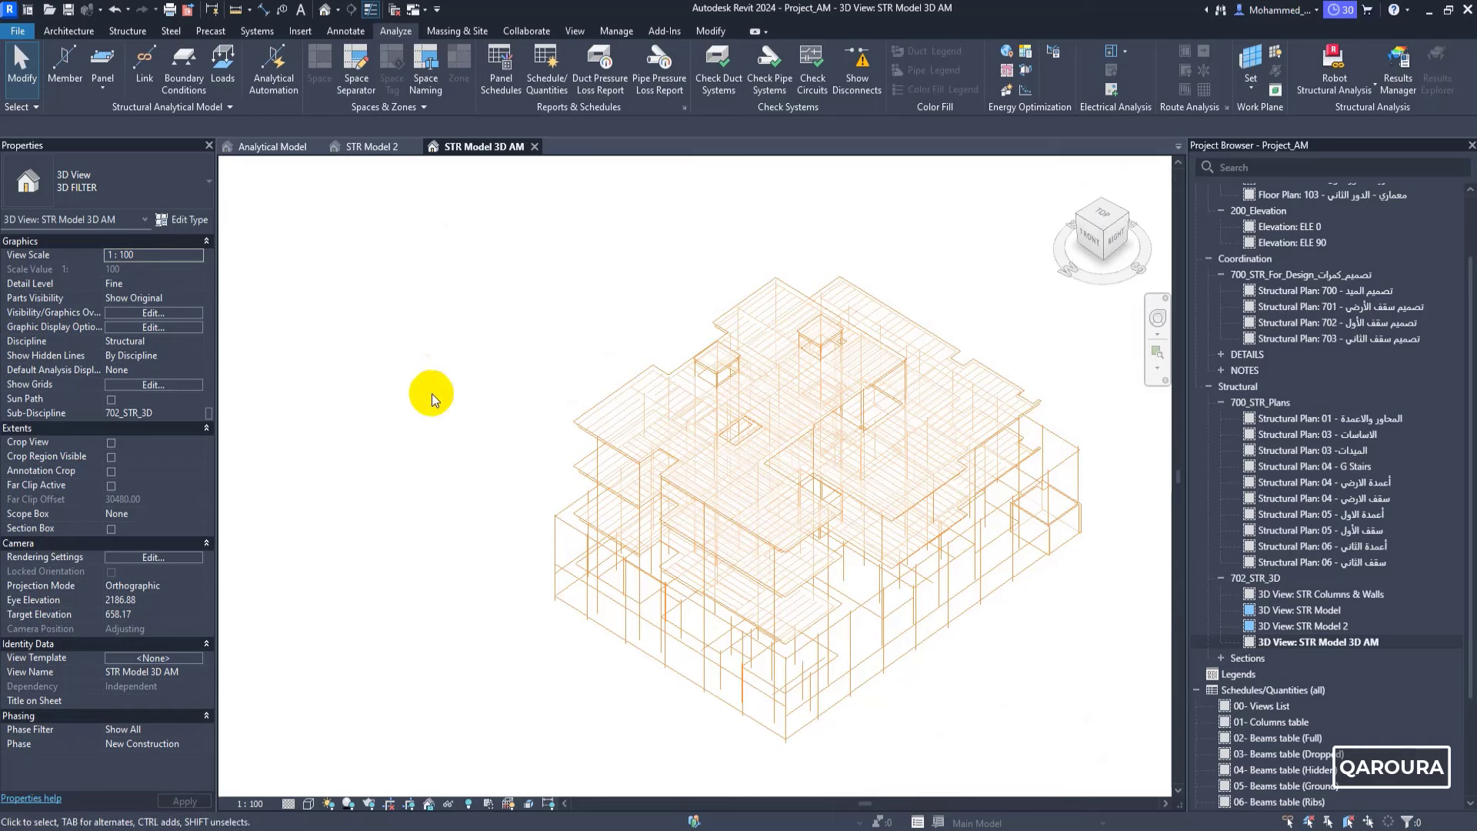
middle_drag(576, 356, 464, 327)
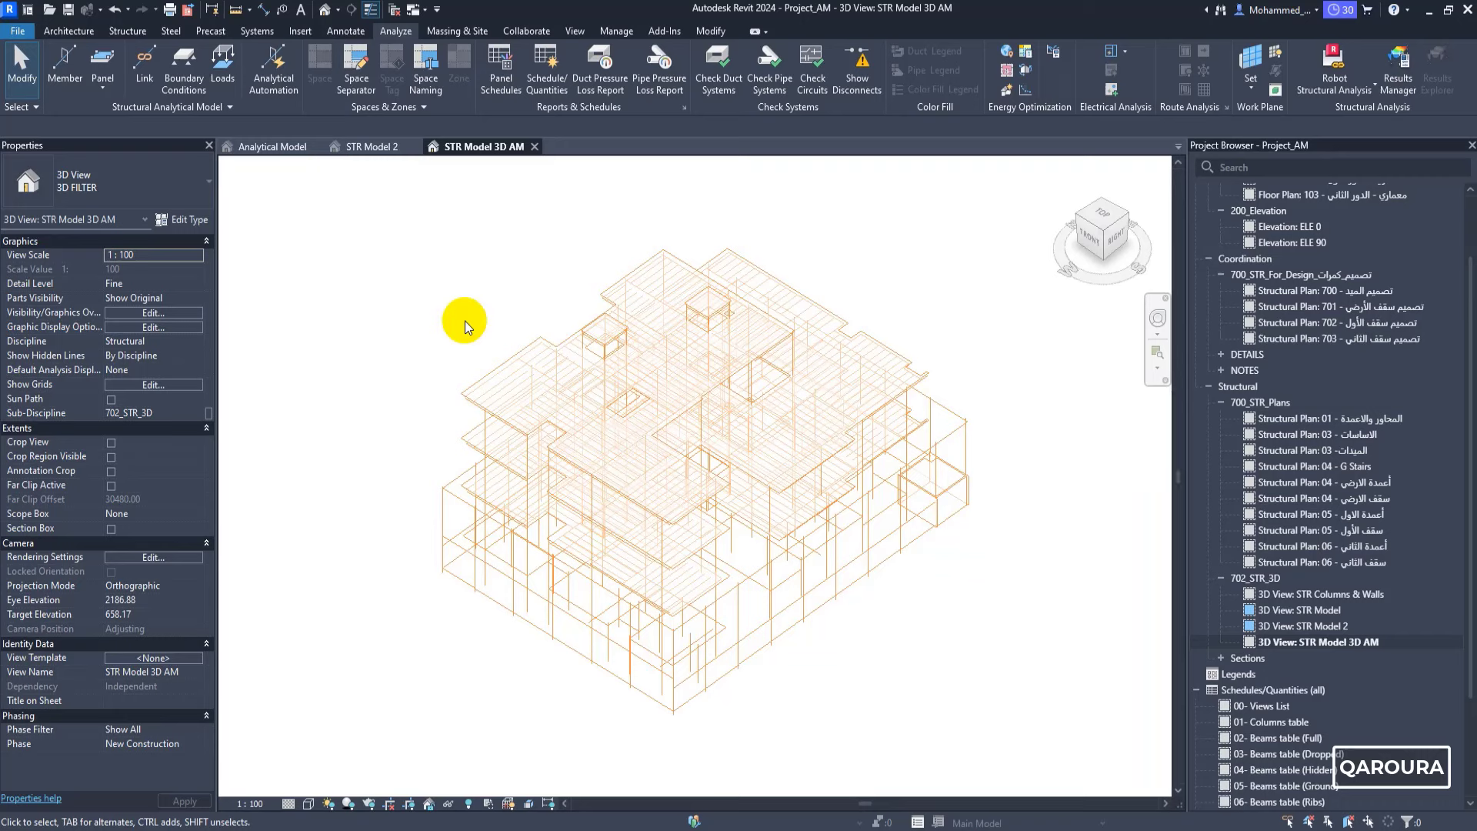